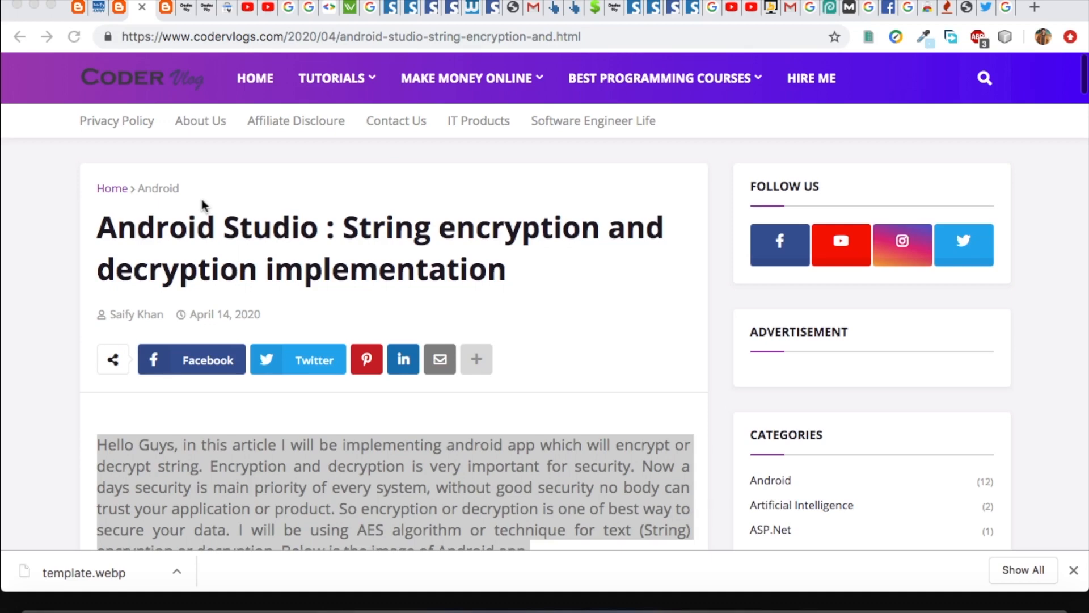
- Highlight the article title and its key words String and encryption while reading it
{"action": "triple_click", "coordinate": [247, 231]}
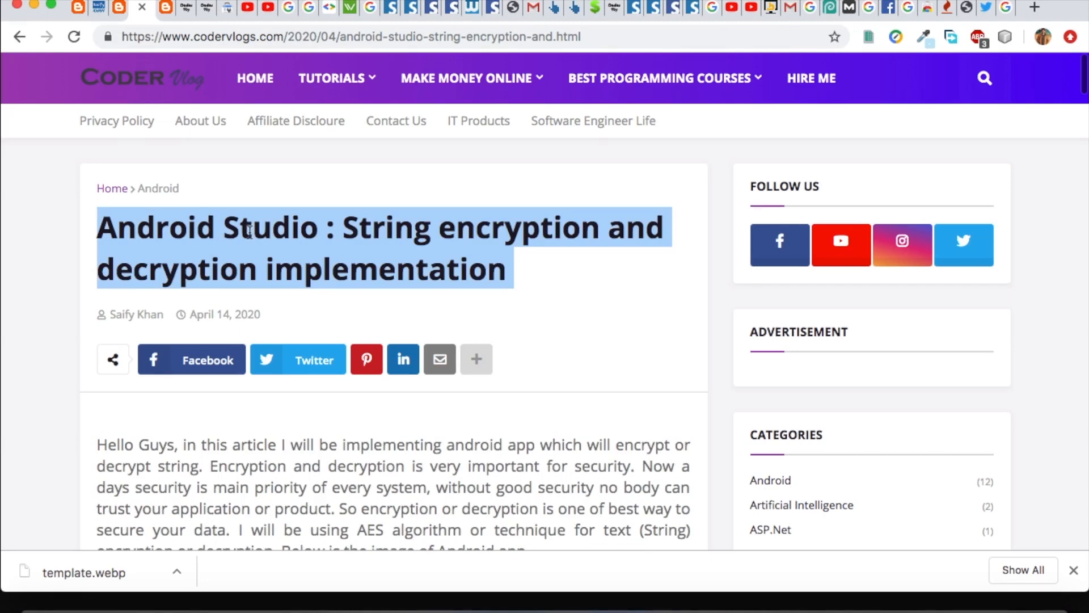
{"action": "scroll", "coordinate": [341, 246], "scroll_direction": "down", "scroll_amount": 1}
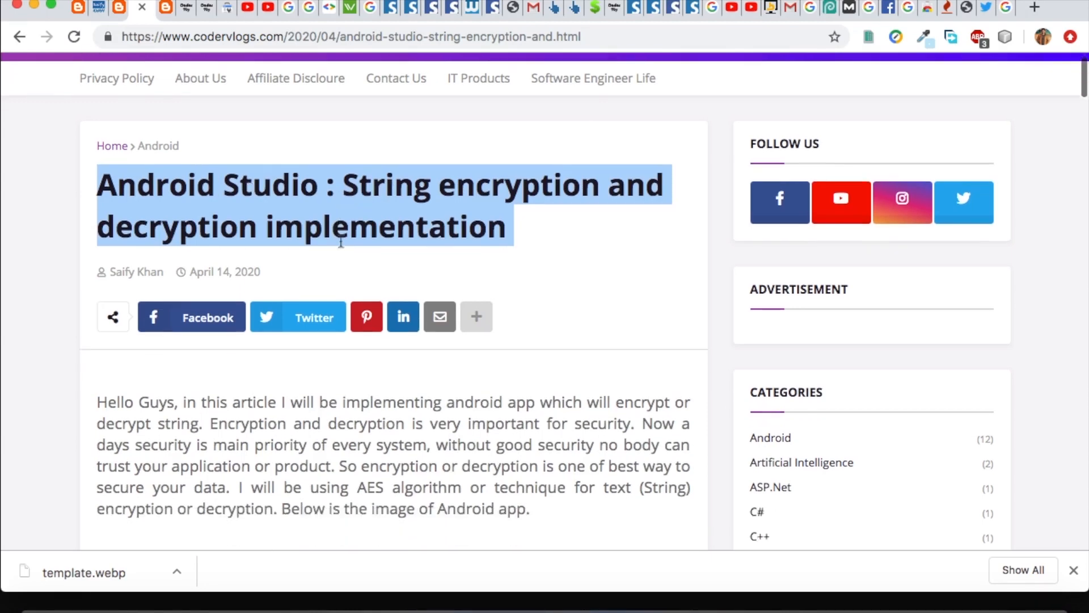
{"action": "scroll", "coordinate": [342, 245], "scroll_direction": "up", "scroll_amount": 1}
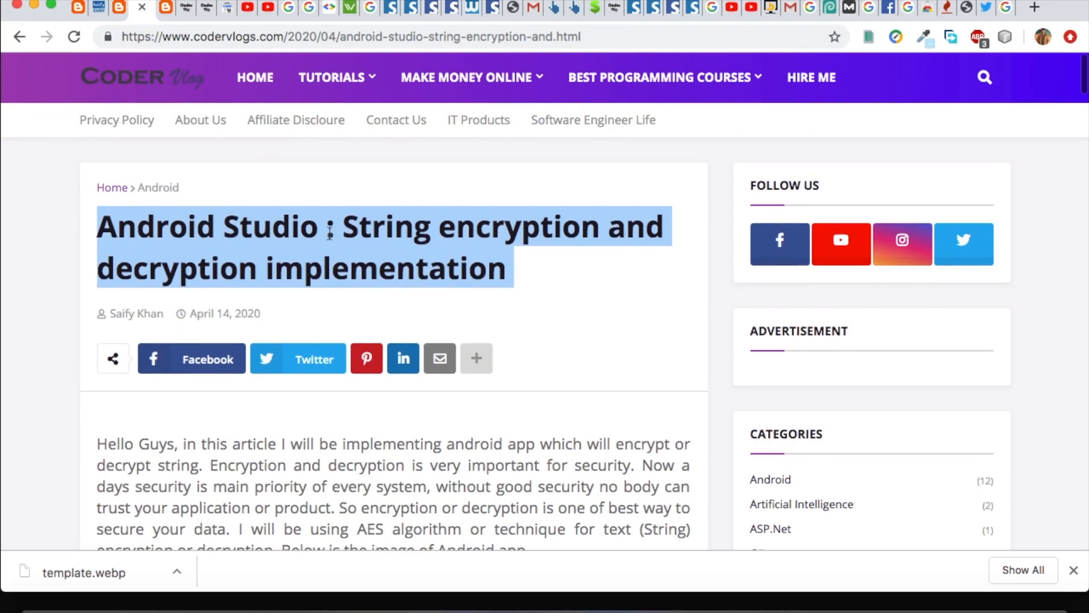
{"action": "left_click", "coordinate": [332, 235]}
{"action": "double_click", "coordinate": [374, 234]}
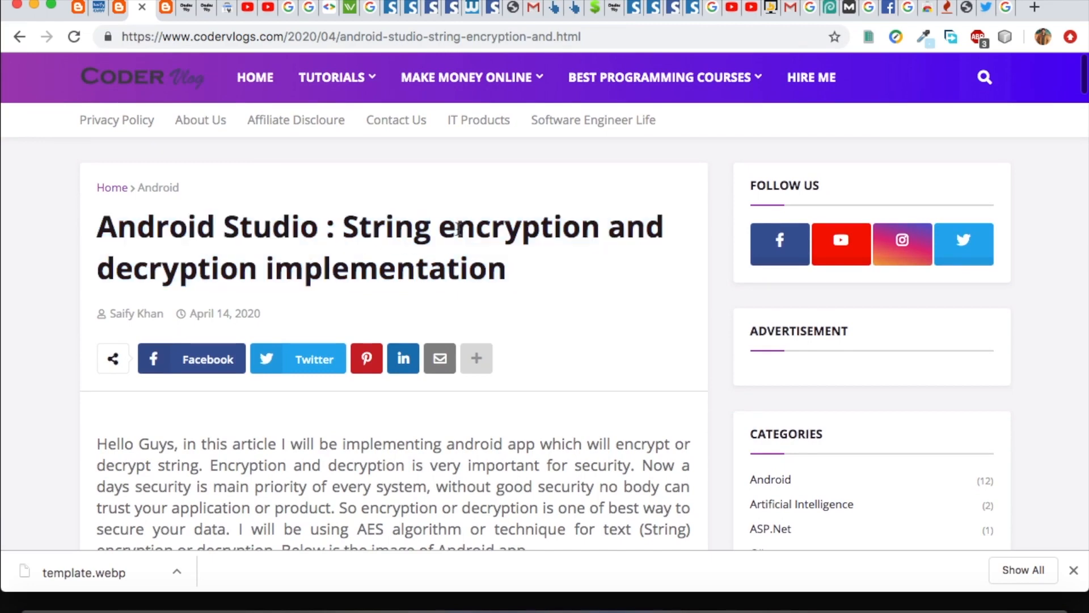
{"action": "double_click", "coordinate": [528, 229]}
{"action": "double_click", "coordinate": [374, 230]}
{"action": "triple_click", "coordinate": [217, 253]}
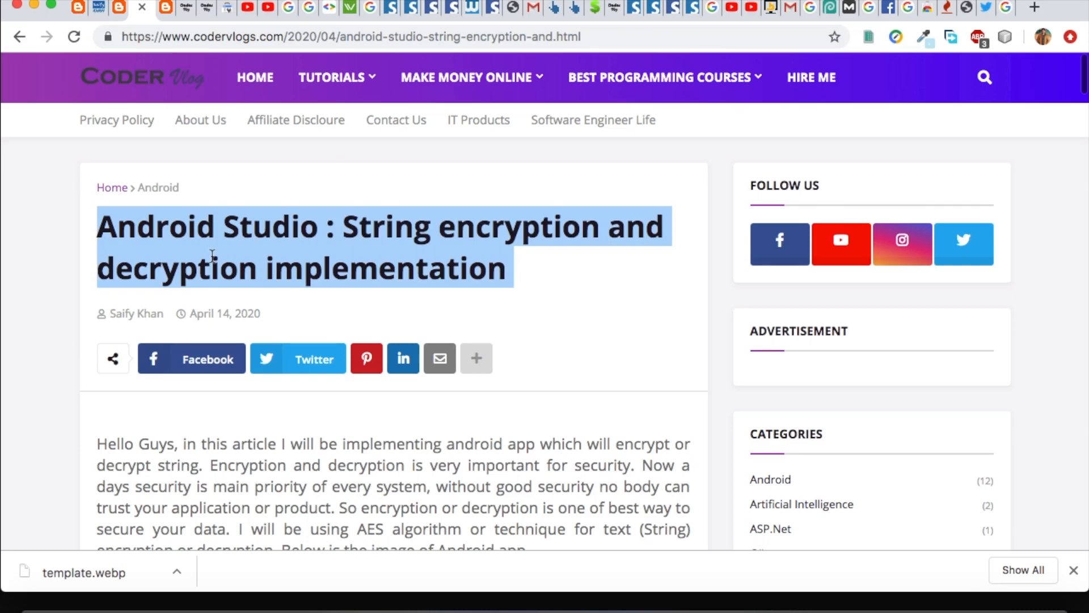
{"action": "double_click", "coordinate": [377, 230]}
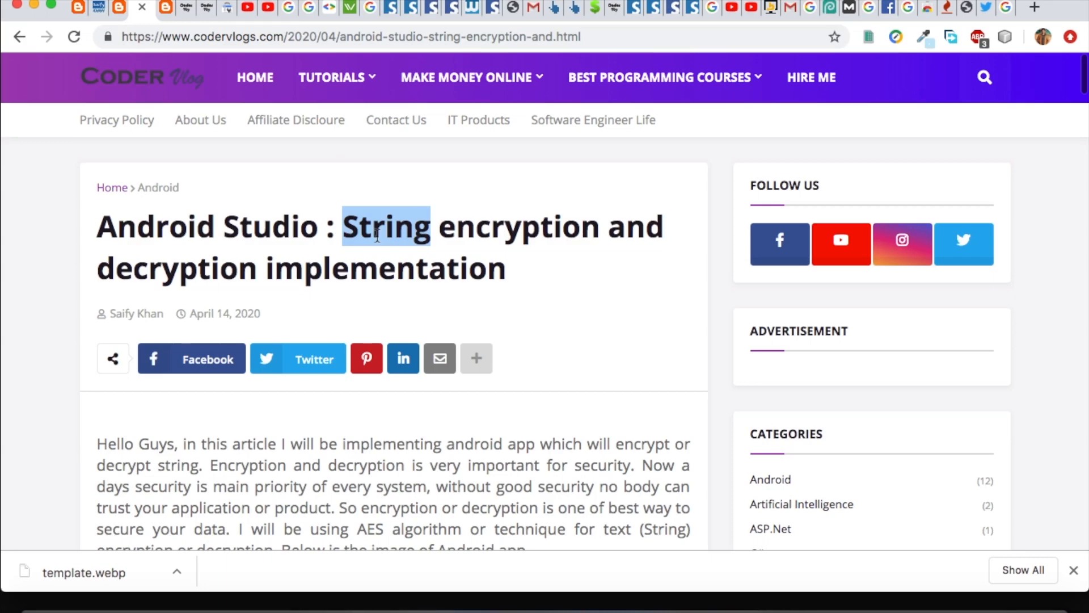
{"action": "double_click", "coordinate": [460, 243]}
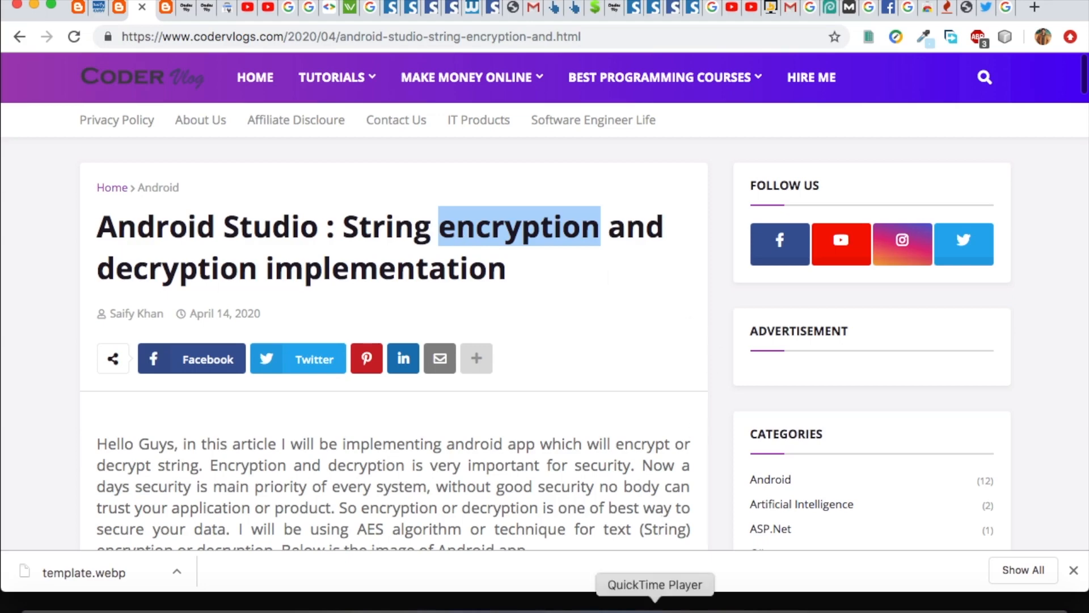
- Play the Android encryption app demo recording, then close its window
{"action": "left_click", "coordinate": [659, 596]}
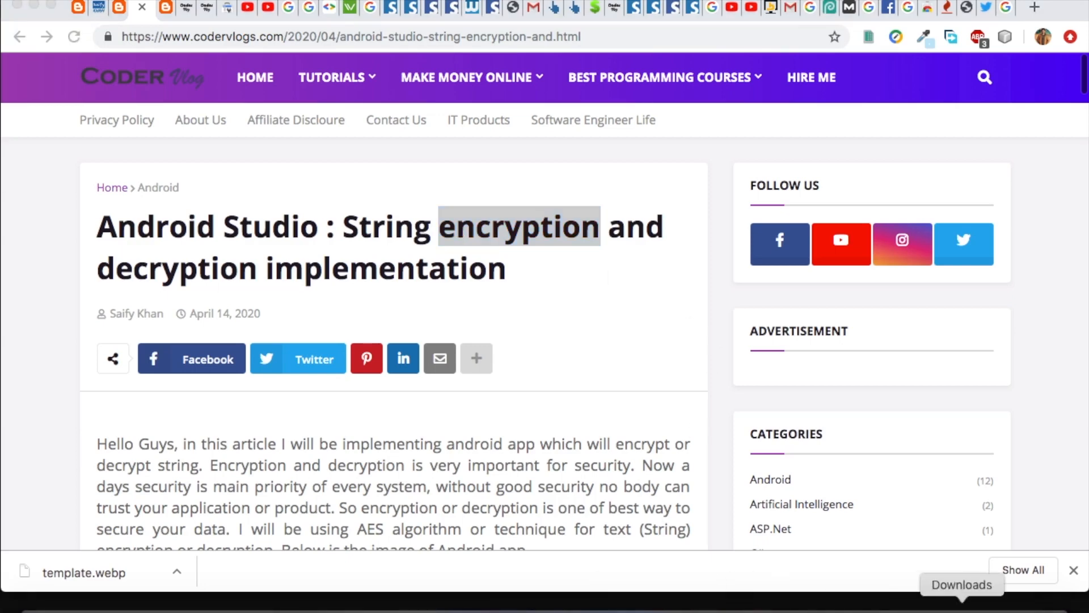
{"action": "left_click", "coordinate": [987, 598]}
{"action": "left_click", "coordinate": [987, 545]}
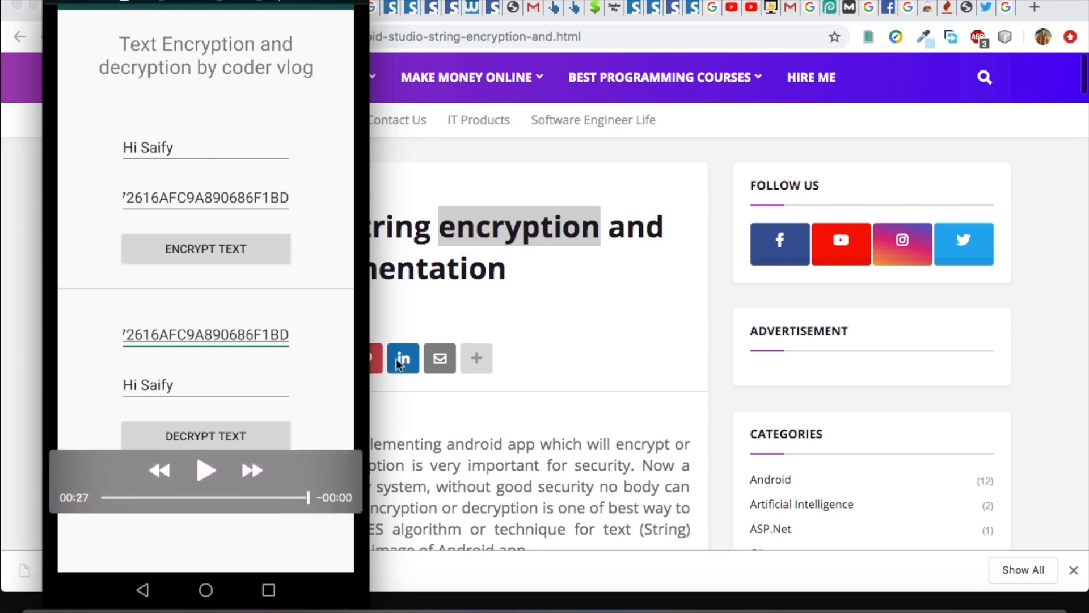
{"action": "mouse_move", "coordinate": [205, 470]}
{"action": "left_click", "coordinate": [205, 470]}
{"action": "left_click", "coordinate": [75, 3]}
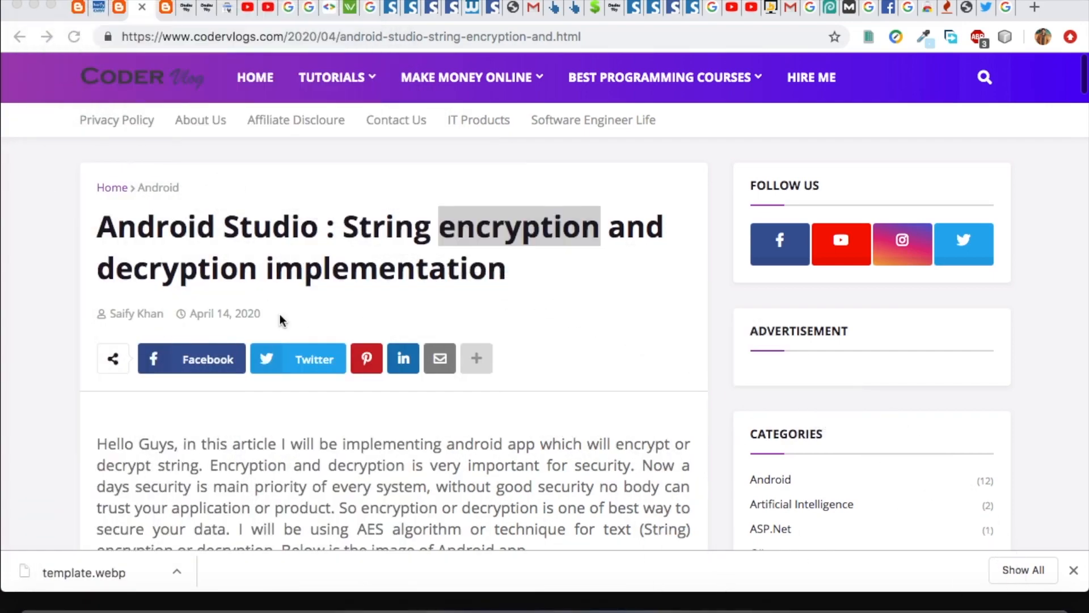
{"action": "scroll", "coordinate": [279, 314], "scroll_direction": "down", "scroll_amount": 5}
{"action": "scroll", "coordinate": [260, 336], "scroll_direction": "down", "scroll_amount": 3}
{"action": "scroll", "coordinate": [331, 332], "scroll_direction": "down", "scroll_amount": 2}
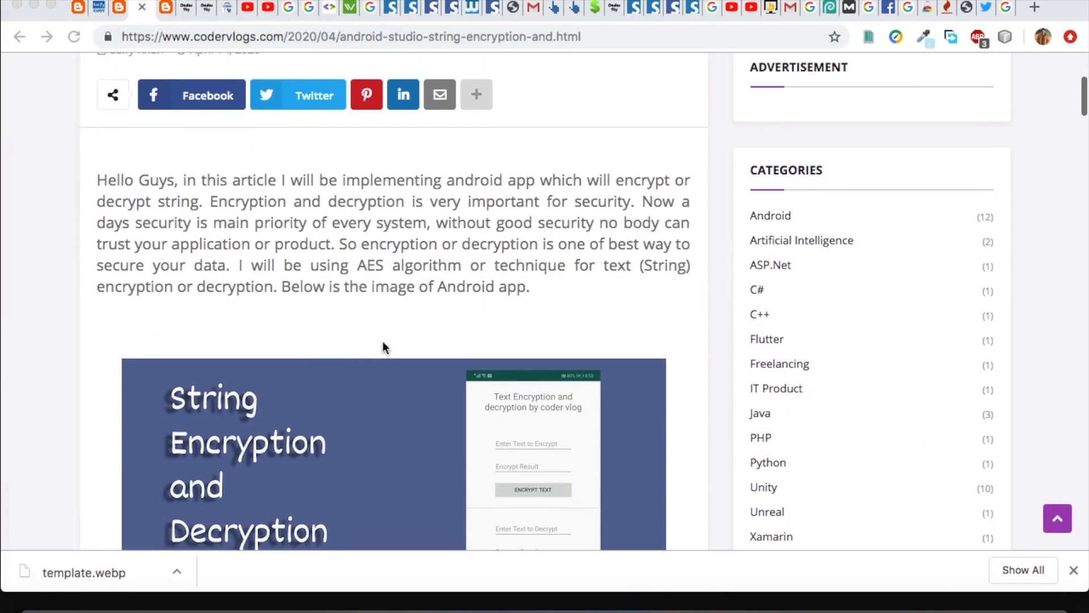
{"action": "scroll", "coordinate": [382, 341], "scroll_direction": "down", "scroll_amount": 2}
{"action": "scroll", "coordinate": [532, 322], "scroll_direction": "down", "scroll_amount": 5}
{"action": "scroll", "coordinate": [532, 323], "scroll_direction": "down", "scroll_amount": 1}
{"action": "scroll", "coordinate": [532, 322], "scroll_direction": "up", "scroll_amount": 4}
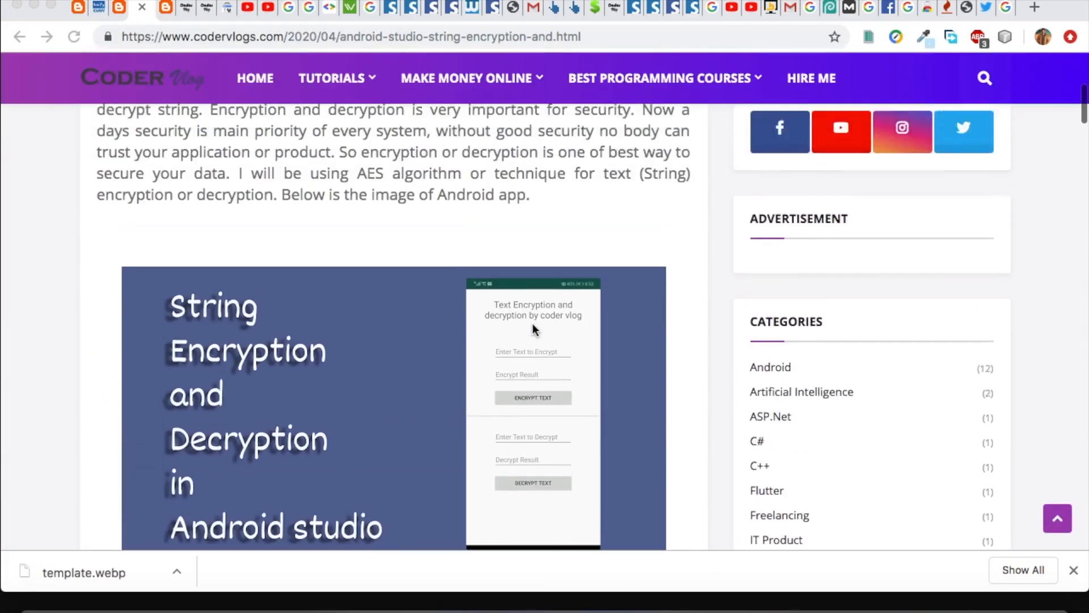
{"action": "scroll", "coordinate": [532, 322], "scroll_direction": "up", "scroll_amount": 3}
{"action": "scroll", "coordinate": [531, 322], "scroll_direction": "up", "scroll_amount": 1}
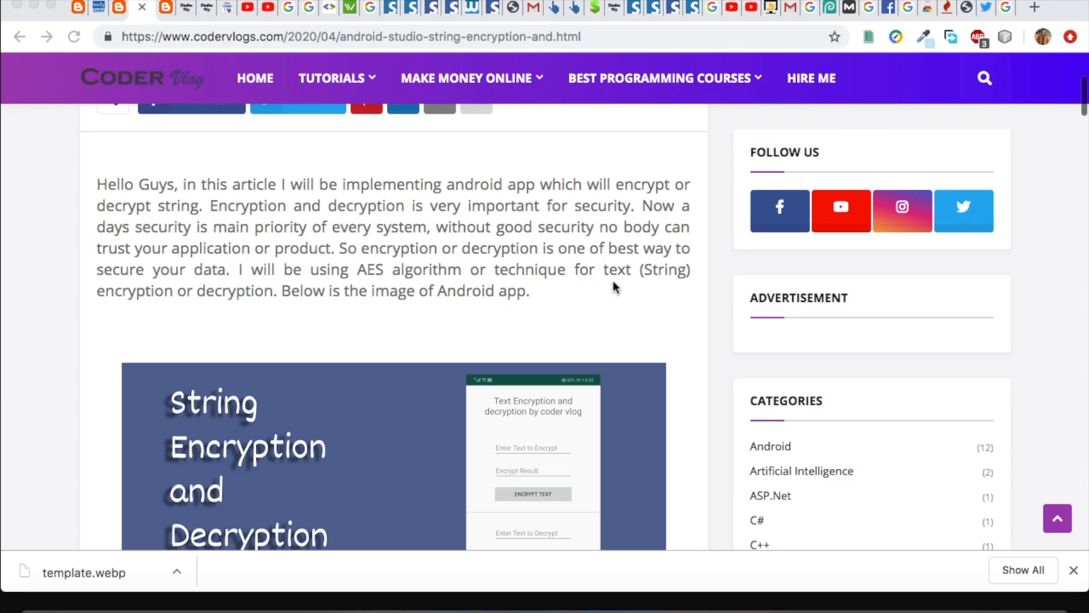
{"action": "scroll", "coordinate": [442, 289], "scroll_direction": "down", "scroll_amount": 1}
{"action": "scroll", "coordinate": [439, 289], "scroll_direction": "down", "scroll_amount": 5}
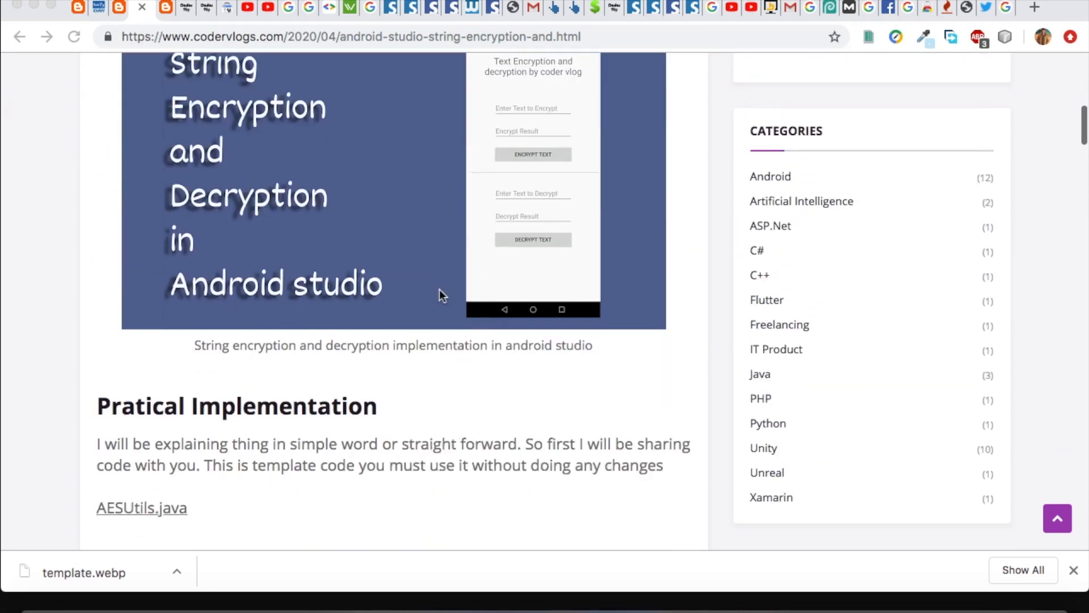
{"action": "scroll", "coordinate": [439, 288], "scroll_direction": "down", "scroll_amount": 2}
{"action": "scroll", "coordinate": [439, 289], "scroll_direction": "down", "scroll_amount": 3}
{"action": "scroll", "coordinate": [375, 327], "scroll_direction": "down", "scroll_amount": 2}
{"action": "scroll", "coordinate": [374, 327], "scroll_direction": "down", "scroll_amount": 1}
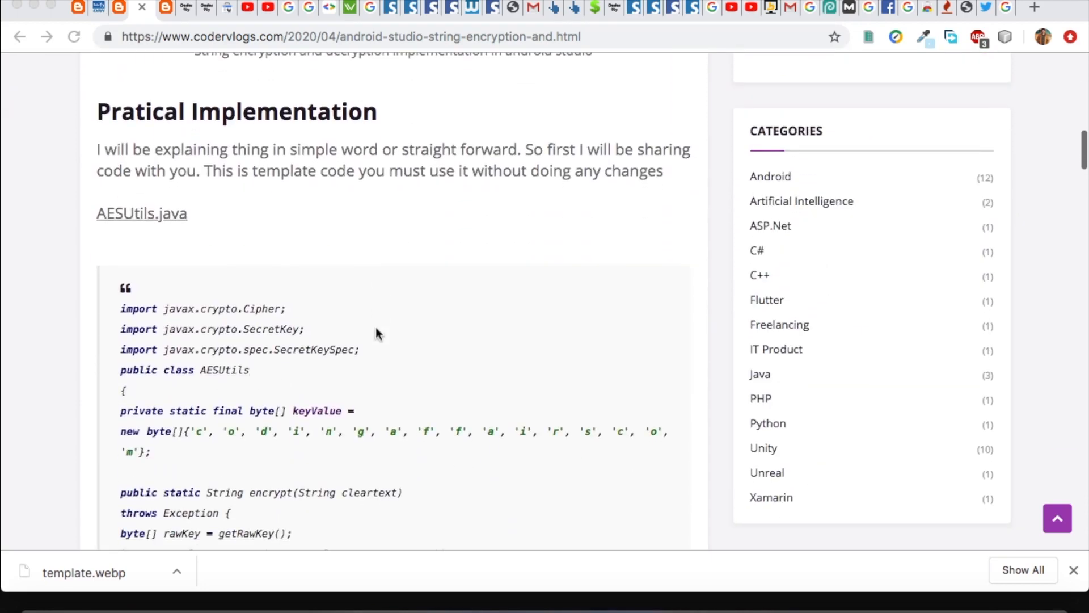
{"action": "scroll", "coordinate": [375, 326], "scroll_direction": "down", "scroll_amount": 2}
{"action": "scroll", "coordinate": [375, 327], "scroll_direction": "up", "scroll_amount": 2}
{"action": "scroll", "coordinate": [375, 327], "scroll_direction": "up", "scroll_amount": 1}
{"action": "scroll", "coordinate": [375, 327], "scroll_direction": "down", "scroll_amount": 1}
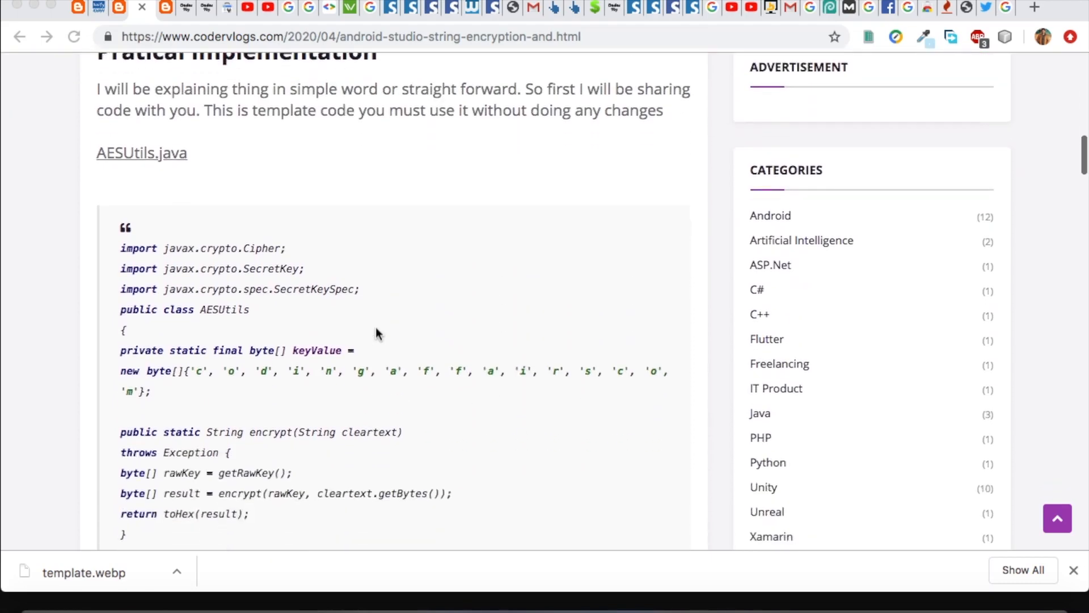
{"action": "scroll", "coordinate": [375, 327], "scroll_direction": "down", "scroll_amount": 2}
{"action": "scroll", "coordinate": [375, 328], "scroll_direction": "up", "scroll_amount": 3}
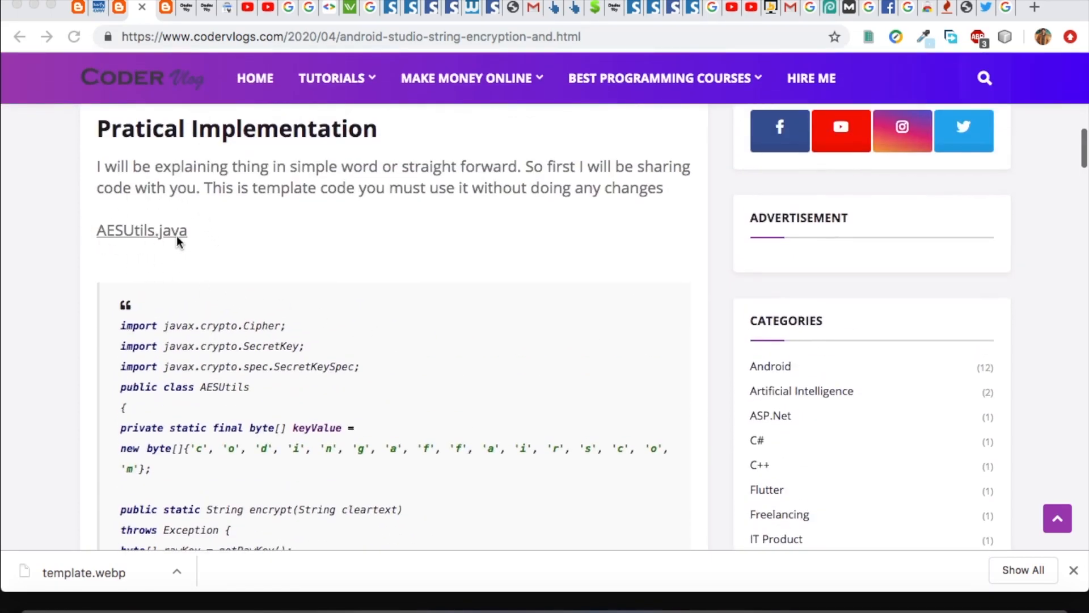
{"action": "scroll", "coordinate": [176, 236], "scroll_direction": "down", "scroll_amount": 3}
{"action": "scroll", "coordinate": [237, 250], "scroll_direction": "up", "scroll_amount": 1}
{"action": "scroll", "coordinate": [238, 251], "scroll_direction": "up", "scroll_amount": 1}
{"action": "scroll", "coordinate": [231, 274], "scroll_direction": "down", "scroll_amount": 3}
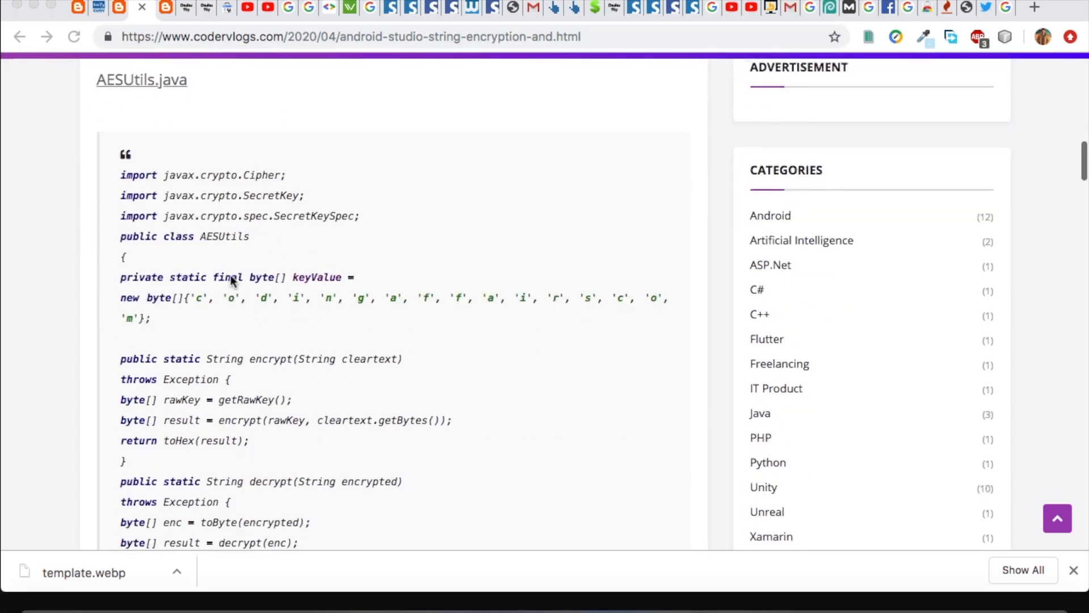
{"action": "scroll", "coordinate": [255, 298], "scroll_direction": "down", "scroll_amount": 1}
{"action": "scroll", "coordinate": [287, 318], "scroll_direction": "down", "scroll_amount": 3}
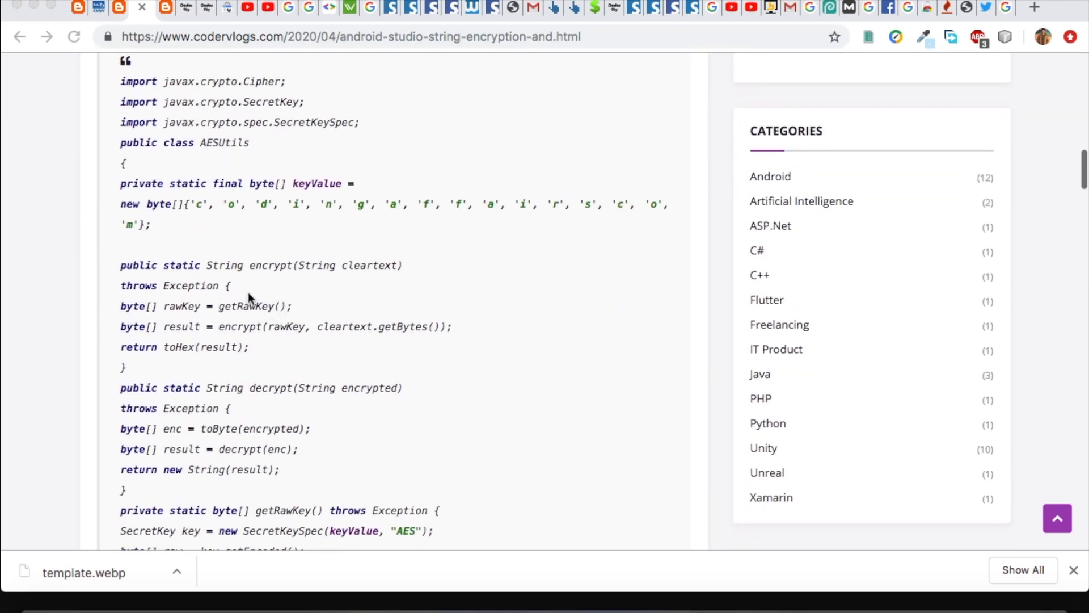
{"action": "scroll", "coordinate": [290, 332], "scroll_direction": "down", "scroll_amount": 2}
{"action": "scroll", "coordinate": [289, 341], "scroll_direction": "down", "scroll_amount": 3}
{"action": "scroll", "coordinate": [289, 341], "scroll_direction": "down", "scroll_amount": 2}
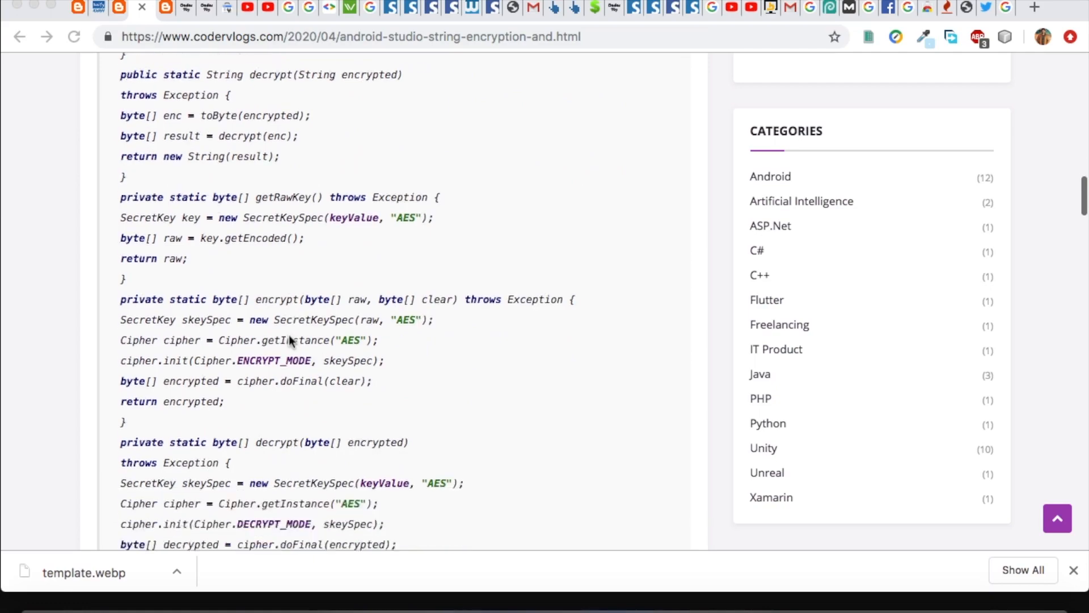
{"action": "scroll", "coordinate": [289, 341], "scroll_direction": "down", "scroll_amount": 2}
{"action": "scroll", "coordinate": [290, 342], "scroll_direction": "down", "scroll_amount": 2}
{"action": "scroll", "coordinate": [290, 341], "scroll_direction": "down", "scroll_amount": 2}
{"action": "scroll", "coordinate": [289, 341], "scroll_direction": "down", "scroll_amount": 3}
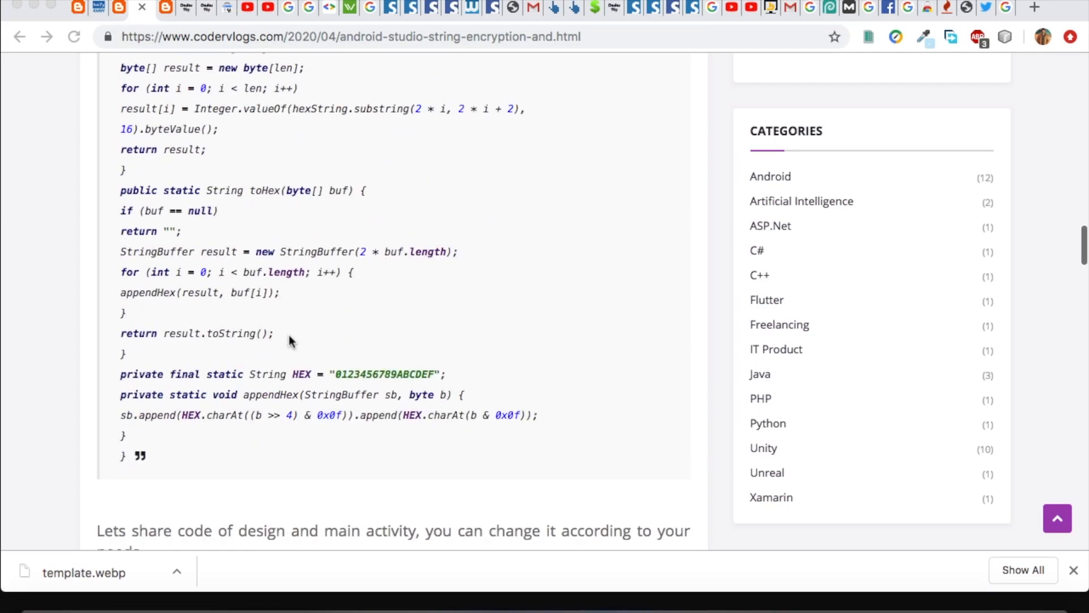
{"action": "scroll", "coordinate": [289, 341], "scroll_direction": "up", "scroll_amount": 3}
{"action": "scroll", "coordinate": [290, 342], "scroll_direction": "up", "scroll_amount": 2}
{"action": "scroll", "coordinate": [289, 342], "scroll_direction": "up", "scroll_amount": 2}
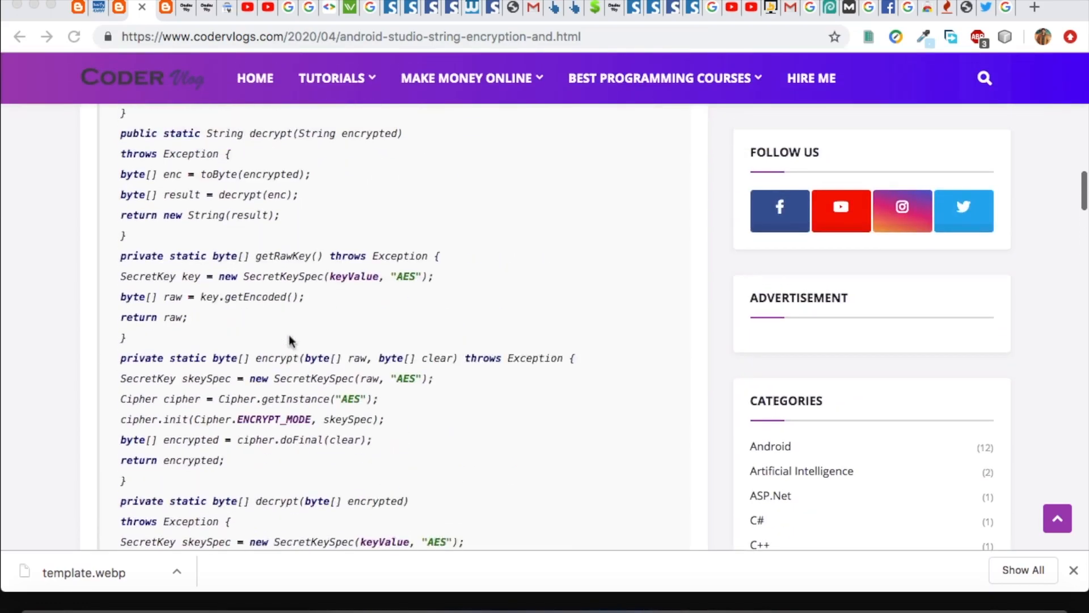
{"action": "scroll", "coordinate": [289, 341], "scroll_direction": "up", "scroll_amount": 2}
{"action": "scroll", "coordinate": [289, 342], "scroll_direction": "up", "scroll_amount": 1}
{"action": "scroll", "coordinate": [290, 342], "scroll_direction": "down", "scroll_amount": 3}
{"action": "scroll", "coordinate": [289, 342], "scroll_direction": "down", "scroll_amount": 2}
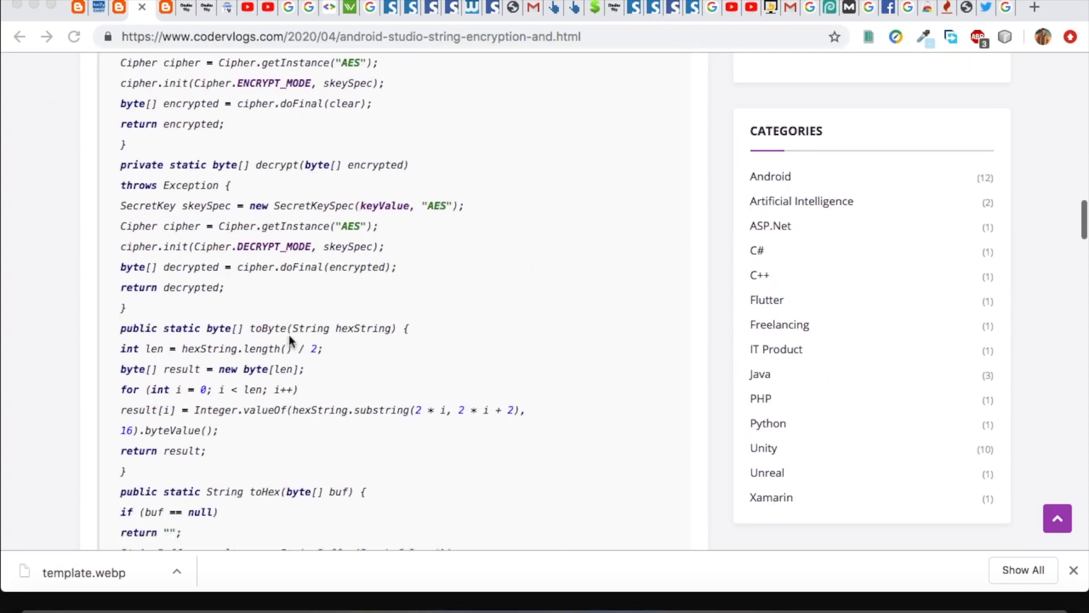
{"action": "scroll", "coordinate": [289, 341], "scroll_direction": "down", "scroll_amount": 2}
{"action": "scroll", "coordinate": [290, 341], "scroll_direction": "down", "scroll_amount": 1}
{"action": "scroll", "coordinate": [288, 314], "scroll_direction": "down", "scroll_amount": 3}
{"action": "scroll", "coordinate": [289, 314], "scroll_direction": "down", "scroll_amount": 2}
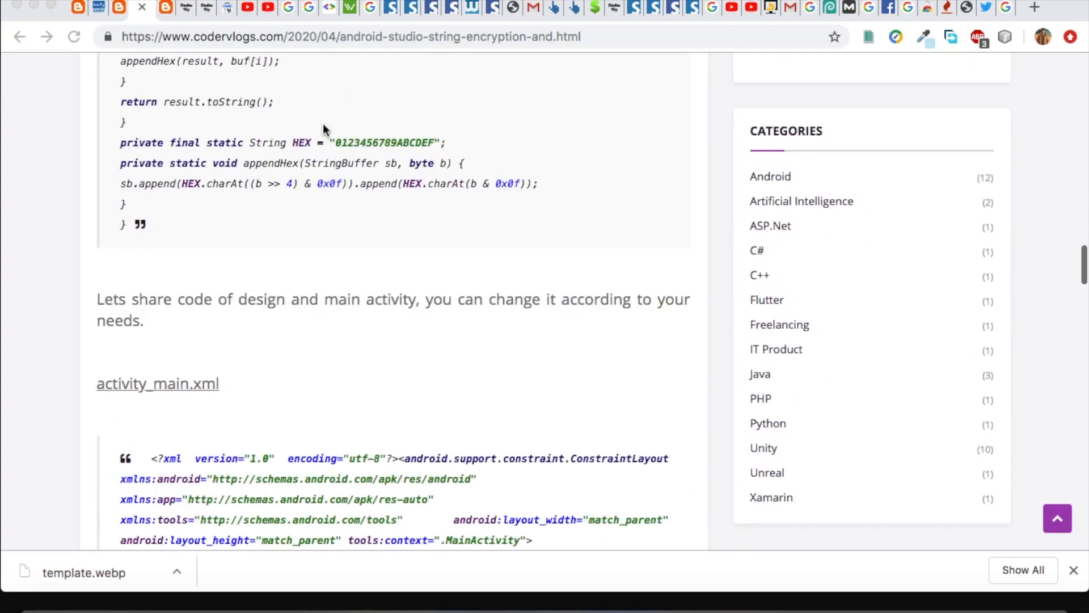
{"action": "scroll", "coordinate": [269, 300], "scroll_direction": "down", "scroll_amount": 3}
{"action": "scroll", "coordinate": [268, 344], "scroll_direction": "down", "scroll_amount": 4}
{"action": "scroll", "coordinate": [268, 345], "scroll_direction": "down", "scroll_amount": 4}
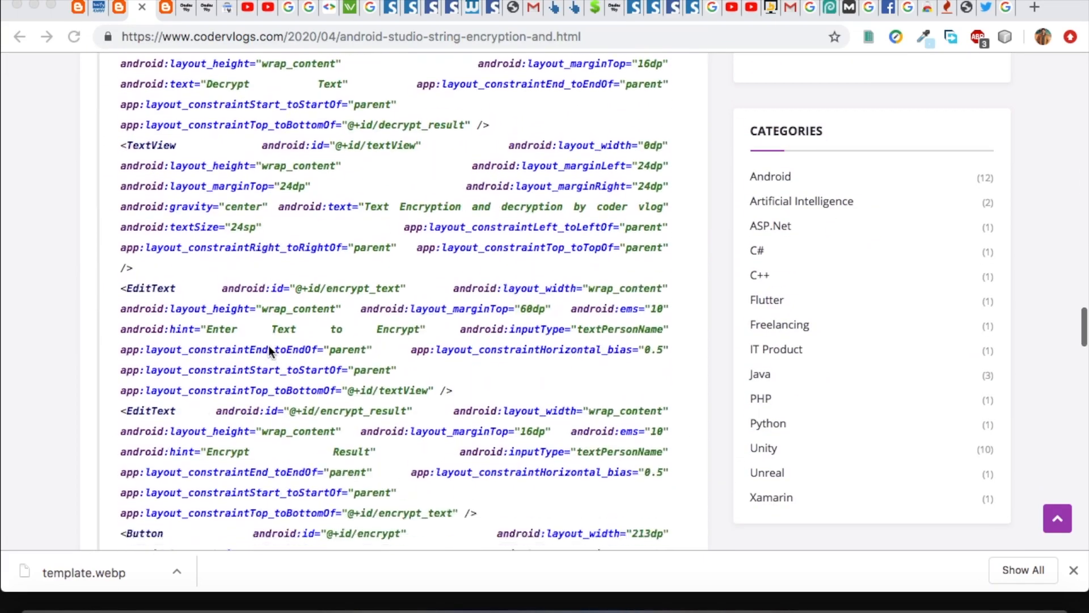
{"action": "scroll", "coordinate": [268, 344], "scroll_direction": "down", "scroll_amount": 4}
{"action": "scroll", "coordinate": [268, 345], "scroll_direction": "down", "scroll_amount": 2}
{"action": "scroll", "coordinate": [268, 345], "scroll_direction": "down", "scroll_amount": 4}
{"action": "scroll", "coordinate": [268, 346], "scroll_direction": "down", "scroll_amount": 1}
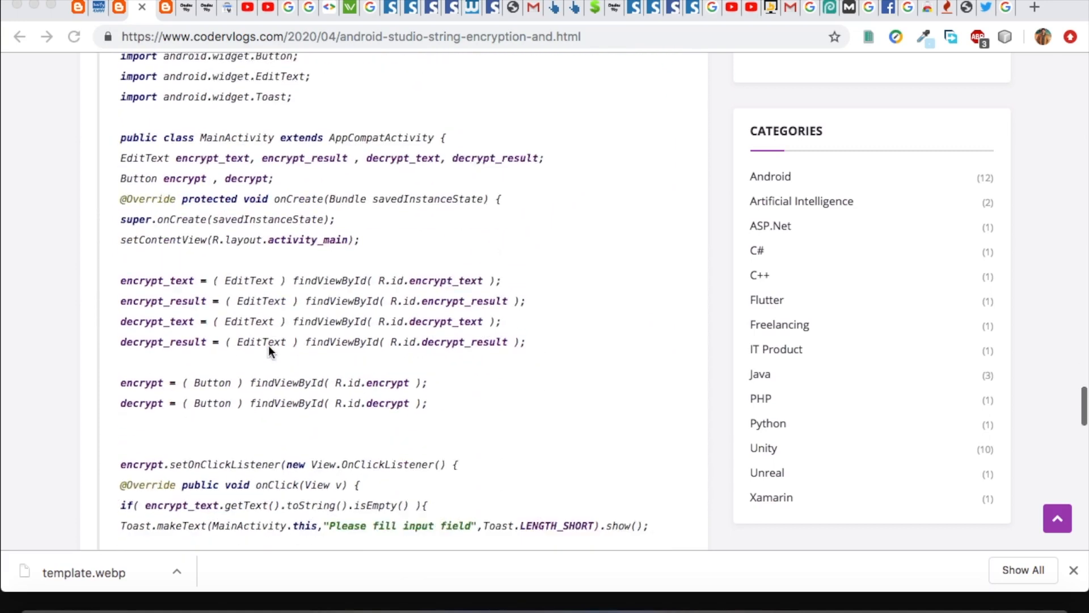
{"action": "scroll", "coordinate": [268, 345], "scroll_direction": "down", "scroll_amount": 3}
{"action": "scroll", "coordinate": [267, 345], "scroll_direction": "down", "scroll_amount": 2}
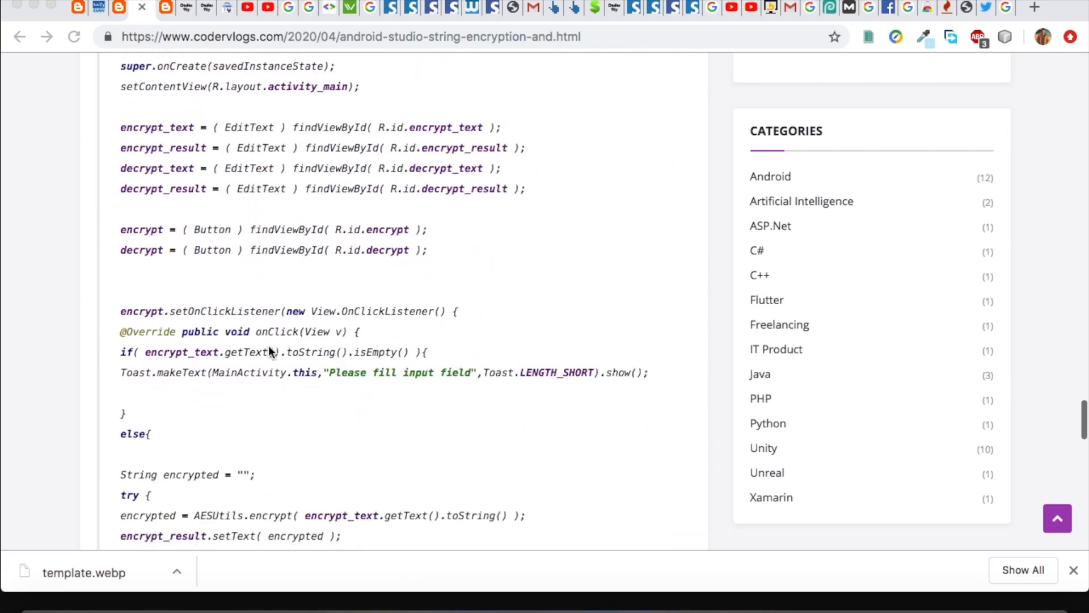
{"action": "scroll", "coordinate": [267, 344], "scroll_direction": "down", "scroll_amount": 3}
{"action": "scroll", "coordinate": [268, 344], "scroll_direction": "down", "scroll_amount": 2}
{"action": "scroll", "coordinate": [333, 353], "scroll_direction": "down", "scroll_amount": 2}
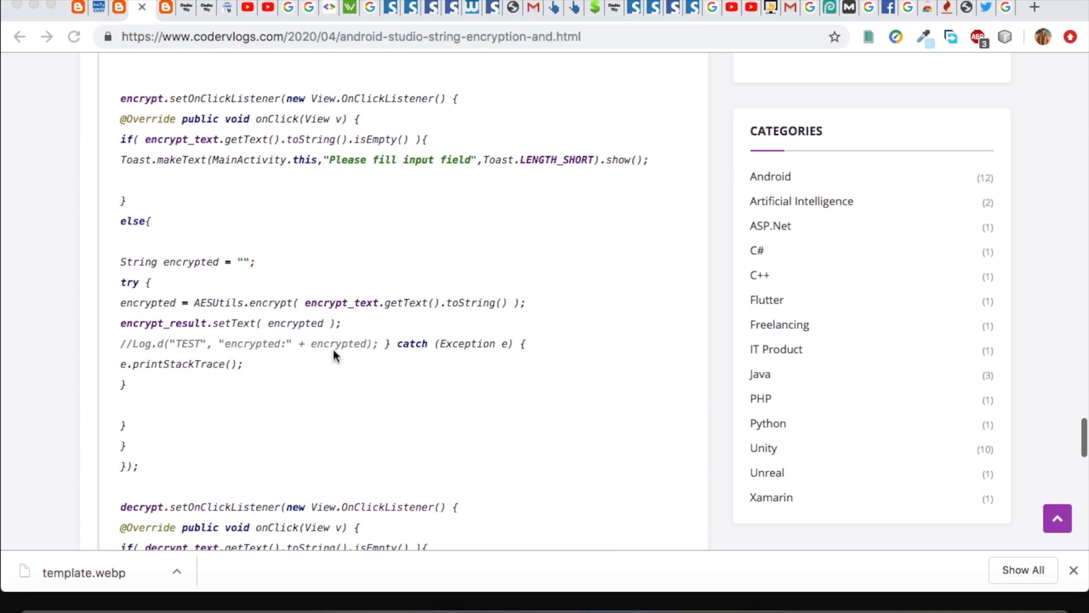
{"action": "triple_click", "coordinate": [166, 326]}
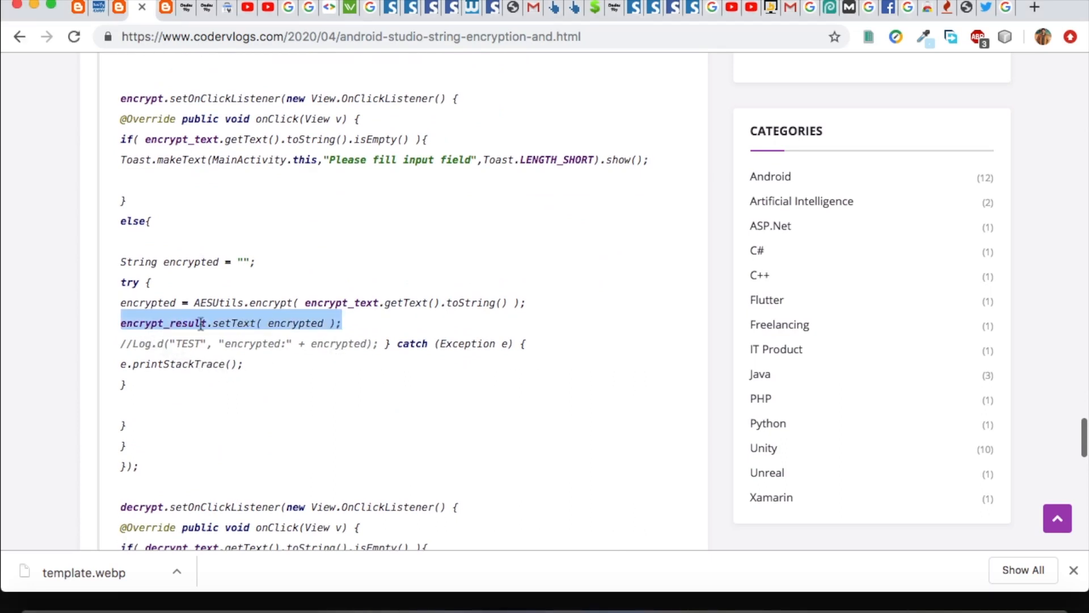
{"action": "scroll", "coordinate": [237, 325], "scroll_direction": "down", "scroll_amount": 3}
{"action": "scroll", "coordinate": [237, 324], "scroll_direction": "down", "scroll_amount": 3}
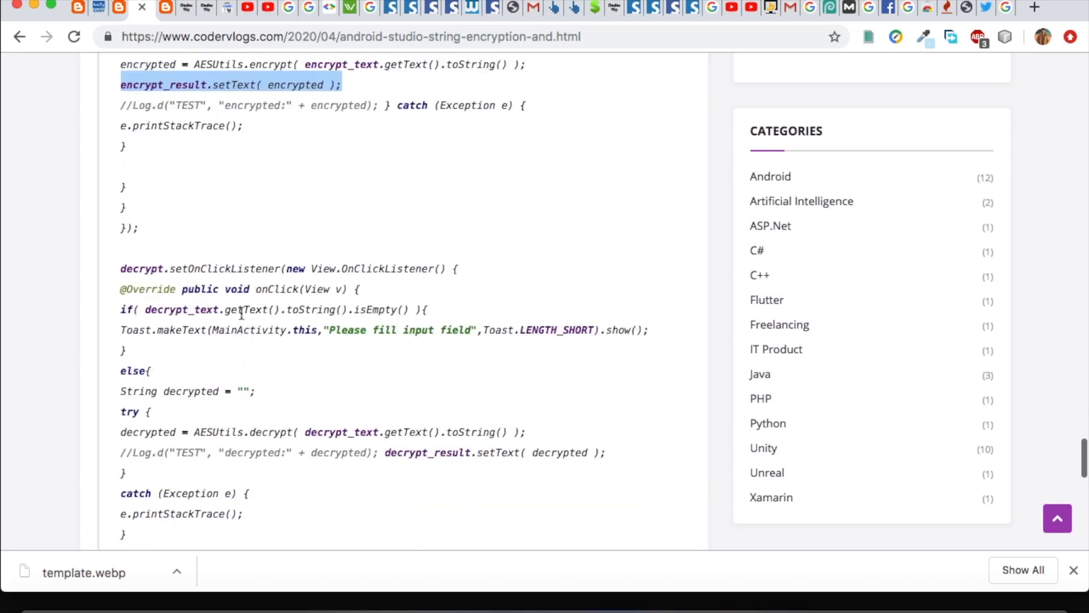
{"action": "triple_click", "coordinate": [228, 431]}
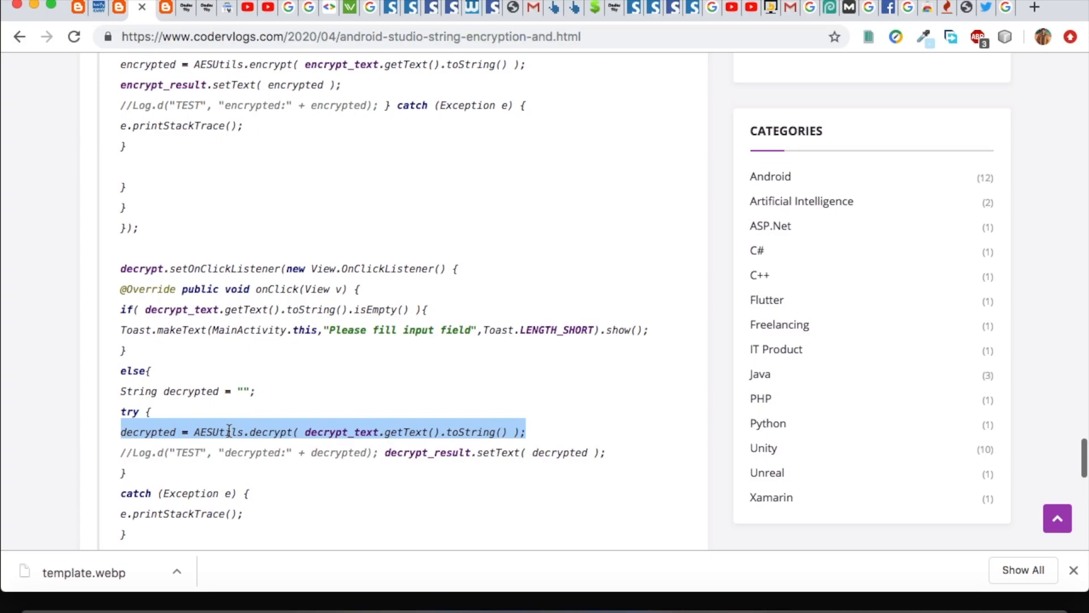
{"action": "scroll", "coordinate": [359, 355], "scroll_direction": "up", "scroll_amount": 15}
{"action": "scroll", "coordinate": [358, 354], "scroll_direction": "up", "scroll_amount": 5}
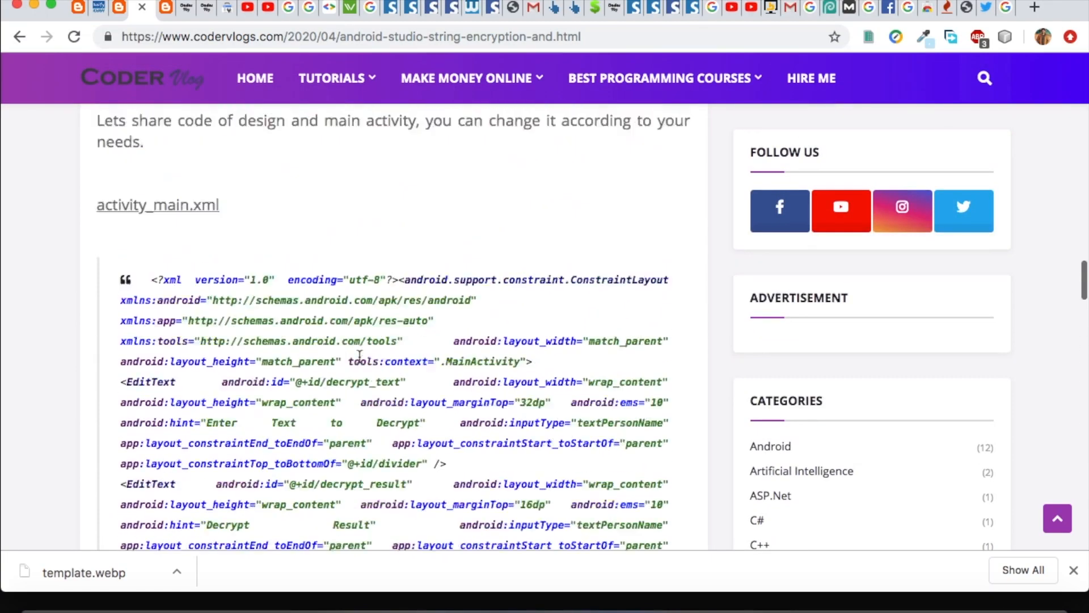
{"action": "scroll", "coordinate": [358, 354], "scroll_direction": "up", "scroll_amount": 8}
{"action": "scroll", "coordinate": [359, 355], "scroll_direction": "up", "scroll_amount": 5}
{"action": "scroll", "coordinate": [358, 355], "scroll_direction": "up", "scroll_amount": 5}
{"action": "scroll", "coordinate": [358, 355], "scroll_direction": "up", "scroll_amount": 5}
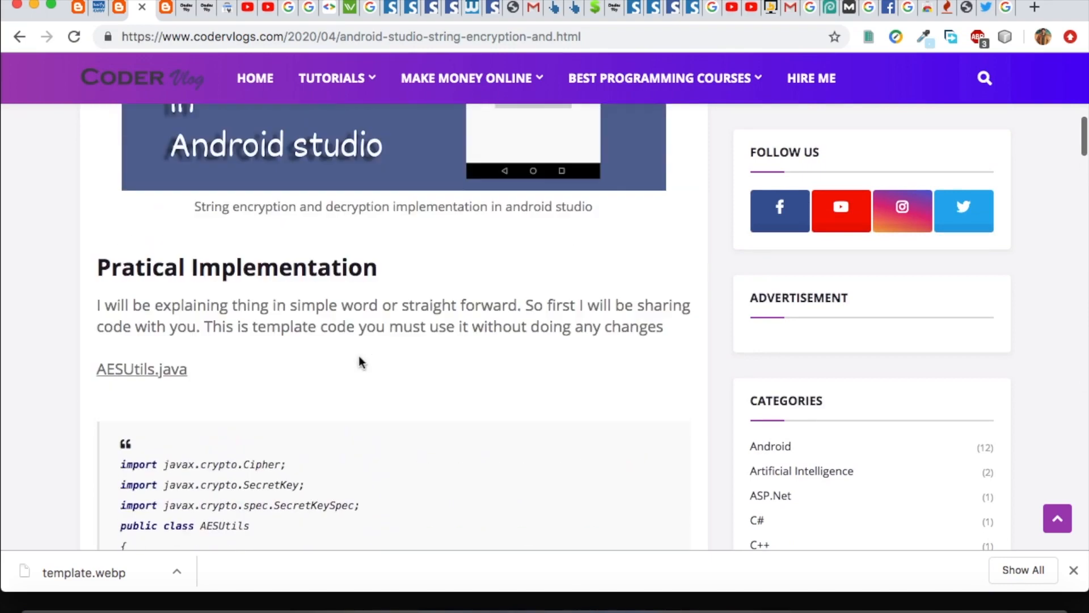
- Highlight the AESUtils.java heading and the paragraph introducing the design code while reading down
{"action": "triple_click", "coordinate": [162, 367]}
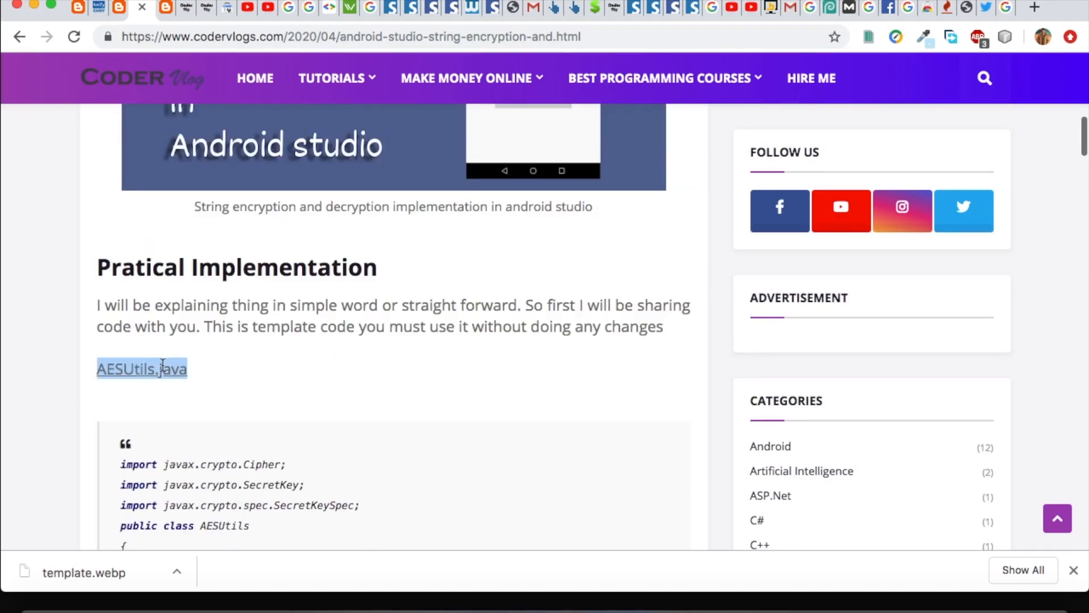
{"action": "scroll", "coordinate": [162, 368], "scroll_direction": "down", "scroll_amount": 2}
{"action": "scroll", "coordinate": [162, 368], "scroll_direction": "up", "scroll_amount": 1}
{"action": "left_click", "coordinate": [145, 340]}
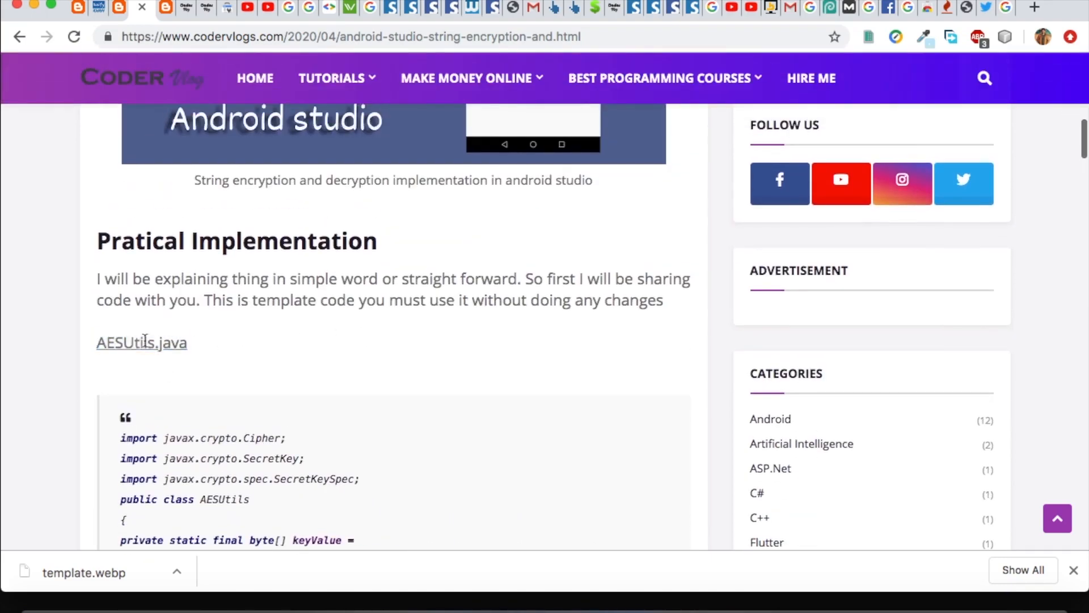
{"action": "triple_click", "coordinate": [144, 341]}
{"action": "scroll", "coordinate": [145, 340], "scroll_direction": "down", "scroll_amount": 2}
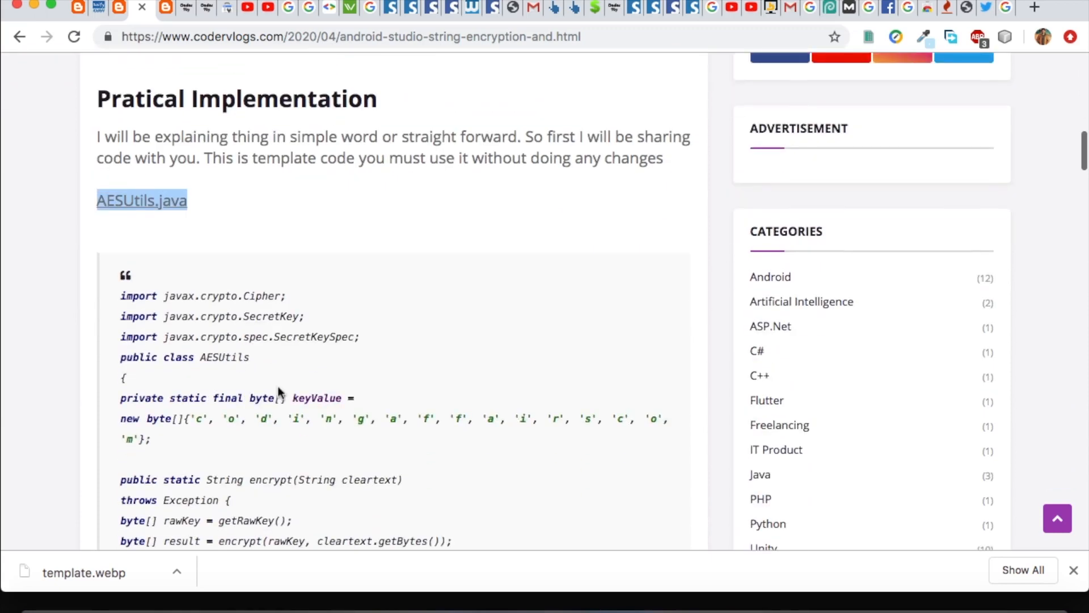
{"action": "scroll", "coordinate": [306, 411], "scroll_direction": "down", "scroll_amount": 3}
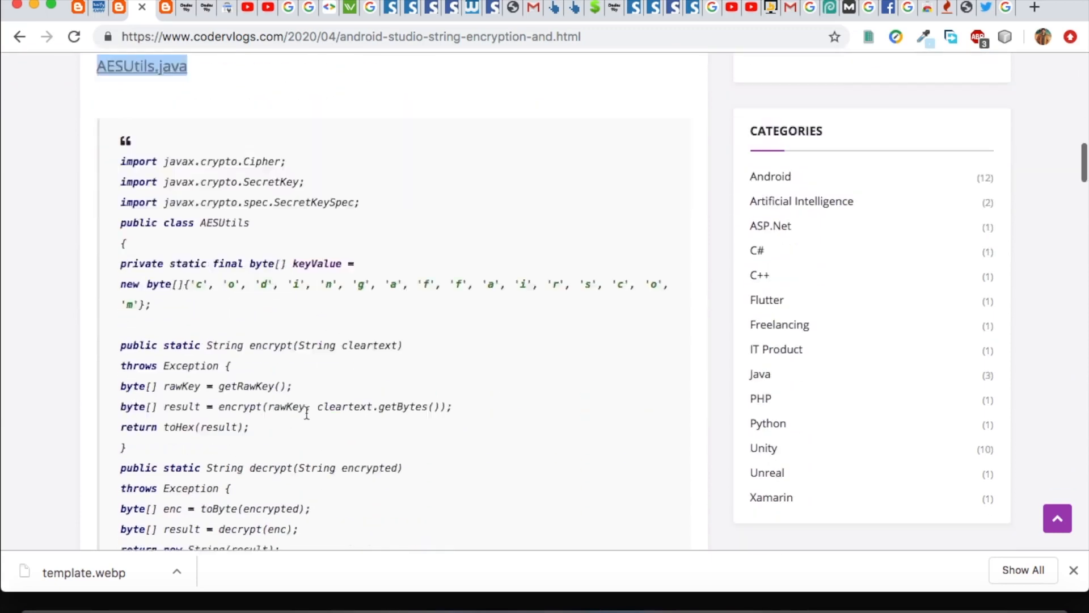
{"action": "scroll", "coordinate": [306, 412], "scroll_direction": "down", "scroll_amount": 1}
{"action": "scroll", "coordinate": [306, 412], "scroll_direction": "down", "scroll_amount": 2}
{"action": "scroll", "coordinate": [306, 410], "scroll_direction": "up", "scroll_amount": 5}
{"action": "scroll", "coordinate": [306, 410], "scroll_direction": "up", "scroll_amount": 2}
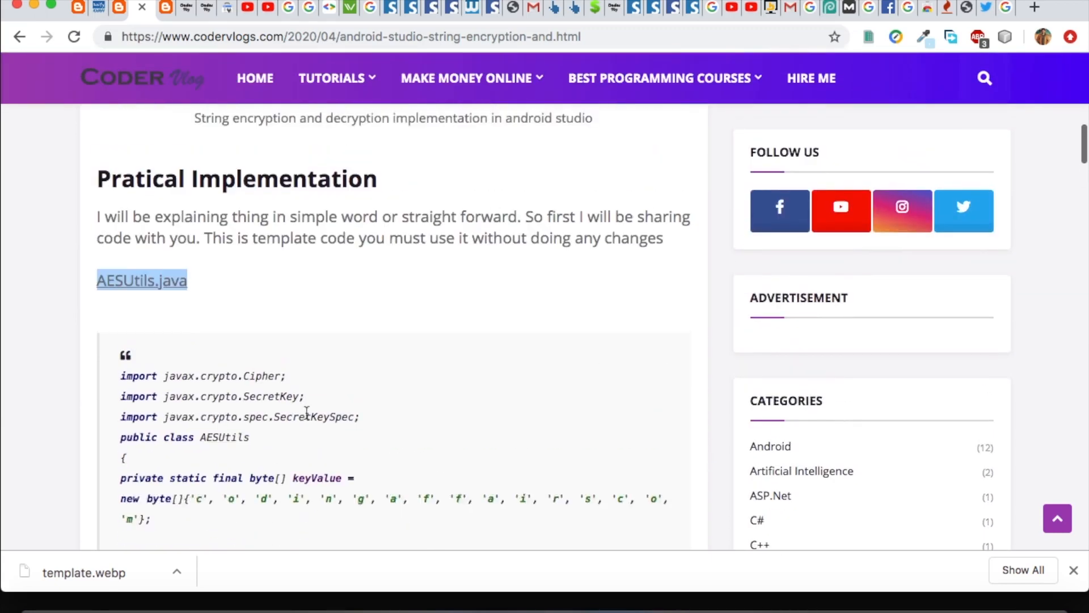
{"action": "scroll", "coordinate": [214, 406], "scroll_direction": "down", "scroll_amount": 10}
{"action": "scroll", "coordinate": [214, 406], "scroll_direction": "down", "scroll_amount": 5}
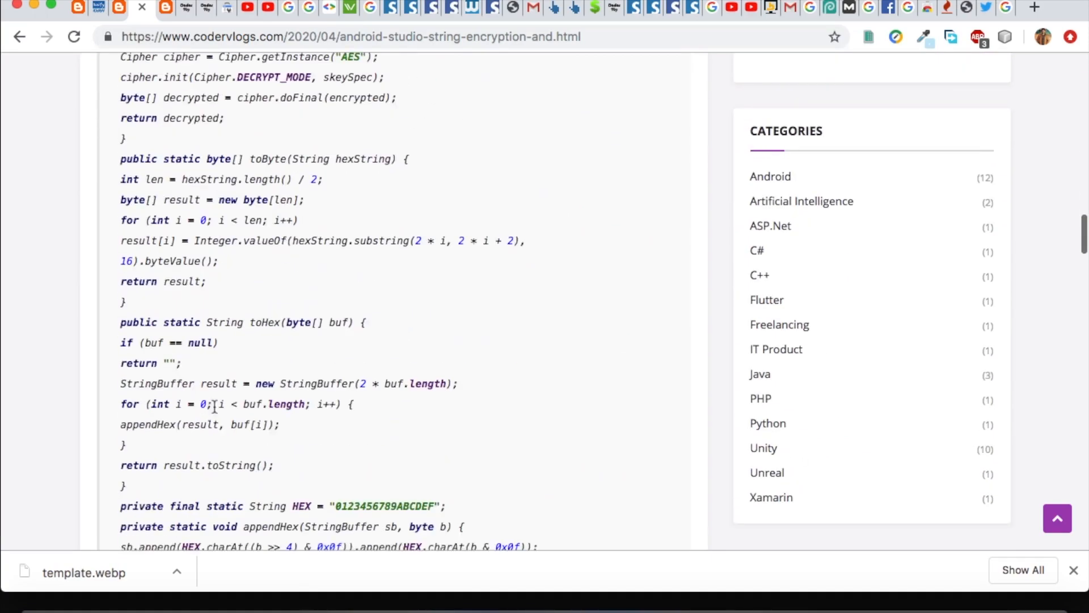
{"action": "scroll", "coordinate": [214, 406], "scroll_direction": "down", "scroll_amount": 4}
{"action": "scroll", "coordinate": [214, 406], "scroll_direction": "down", "scroll_amount": 2}
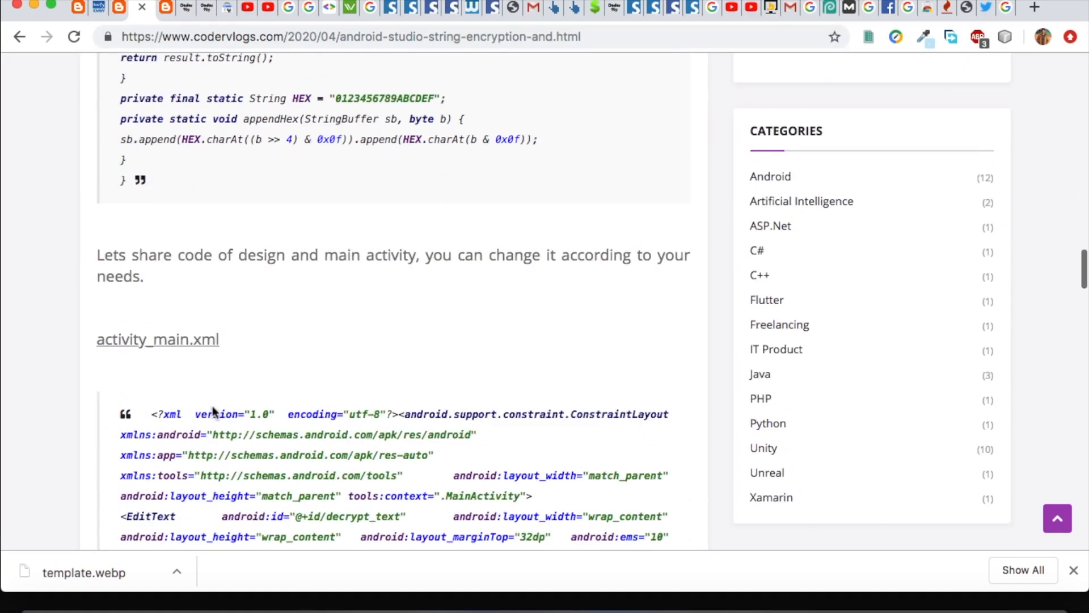
{"action": "triple_click", "coordinate": [161, 275]}
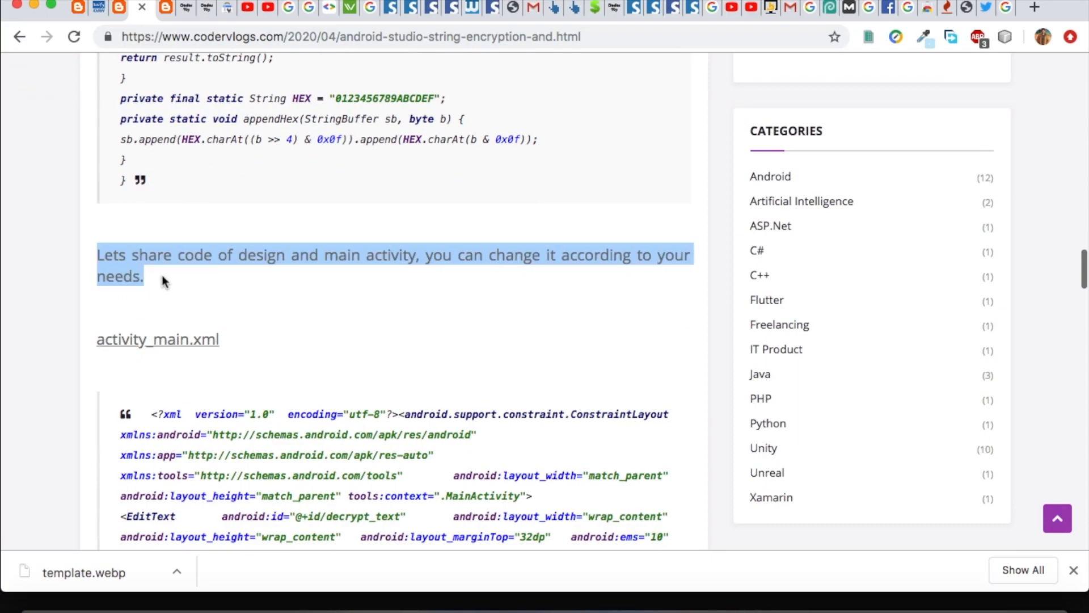
{"action": "scroll", "coordinate": [161, 274], "scroll_direction": "down", "scroll_amount": 5}
{"action": "scroll", "coordinate": [162, 275], "scroll_direction": "down", "scroll_amount": 8}
{"action": "scroll", "coordinate": [161, 275], "scroll_direction": "down", "scroll_amount": 6}
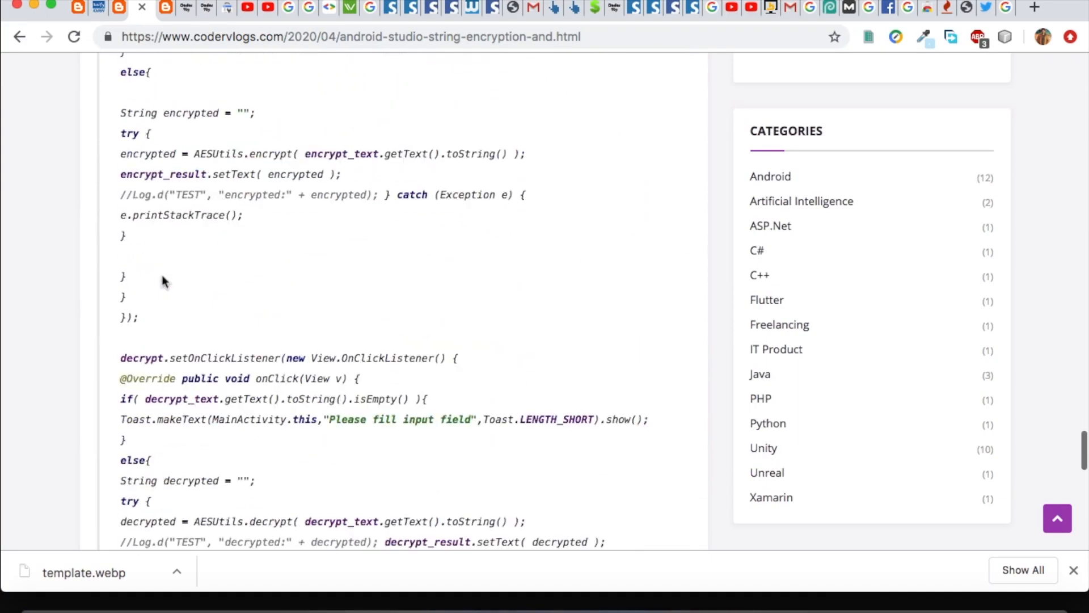
{"action": "scroll", "coordinate": [163, 280], "scroll_direction": "down", "scroll_amount": 3}
{"action": "scroll", "coordinate": [163, 279], "scroll_direction": "down", "scroll_amount": 2}
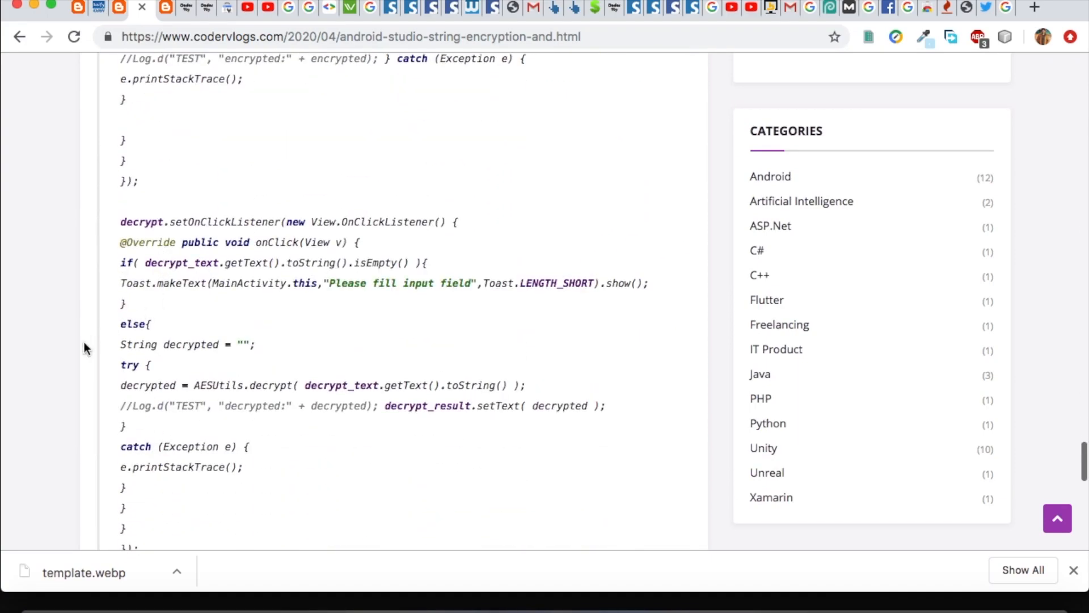
{"action": "scroll", "coordinate": [83, 343], "scroll_direction": "down", "scroll_amount": 4}
{"action": "scroll", "coordinate": [83, 343], "scroll_direction": "down", "scroll_amount": 2}
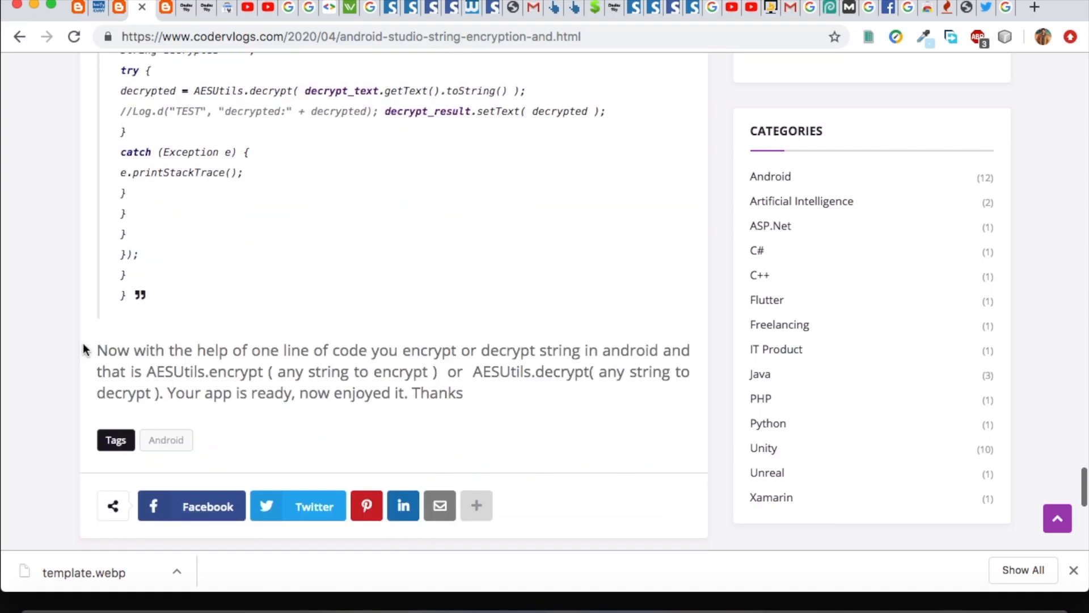
- Highlight the closing paragraph and the decrypt handler's catch, setText and decrypt lines while revisiting them
{"action": "triple_click", "coordinate": [226, 371]}
{"action": "scroll", "coordinate": [226, 372], "scroll_direction": "up", "scroll_amount": 2}
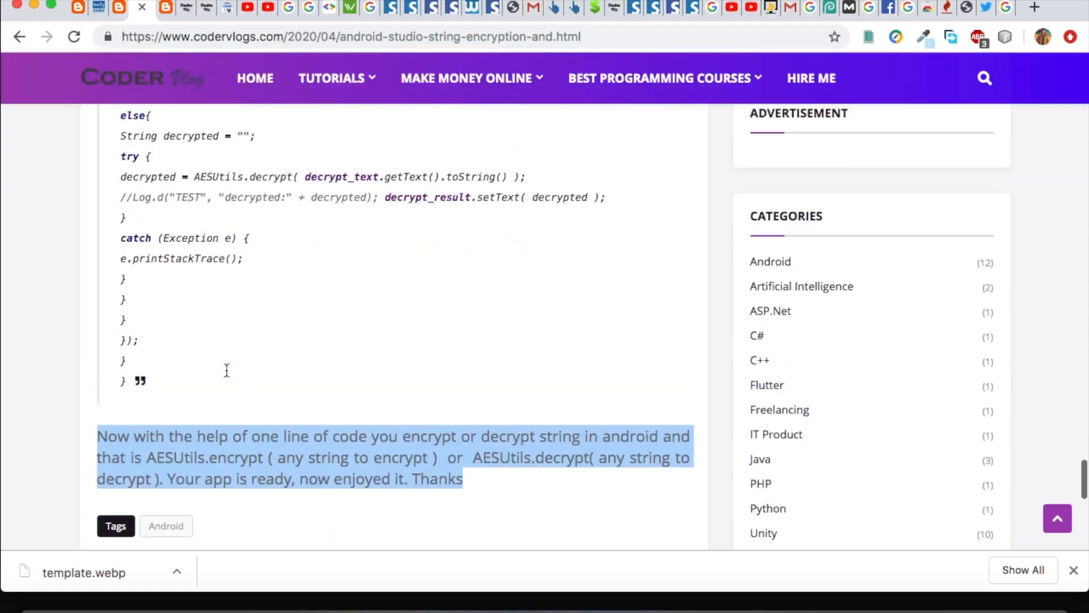
{"action": "double_click", "coordinate": [181, 376]}
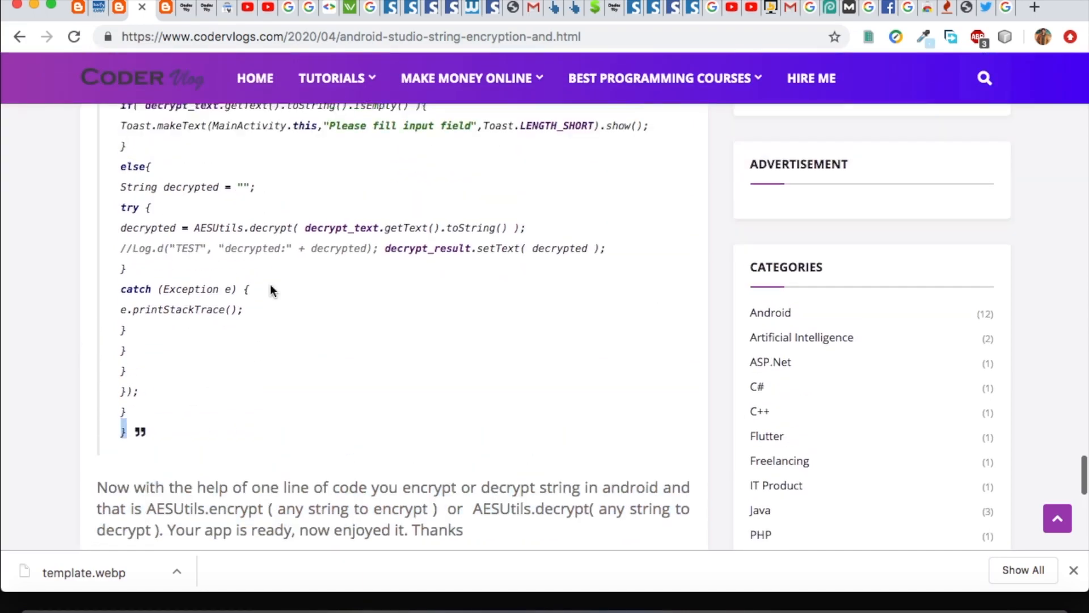
{"action": "scroll", "coordinate": [256, 302], "scroll_direction": "up", "scroll_amount": 2}
{"action": "triple_click", "coordinate": [217, 302]}
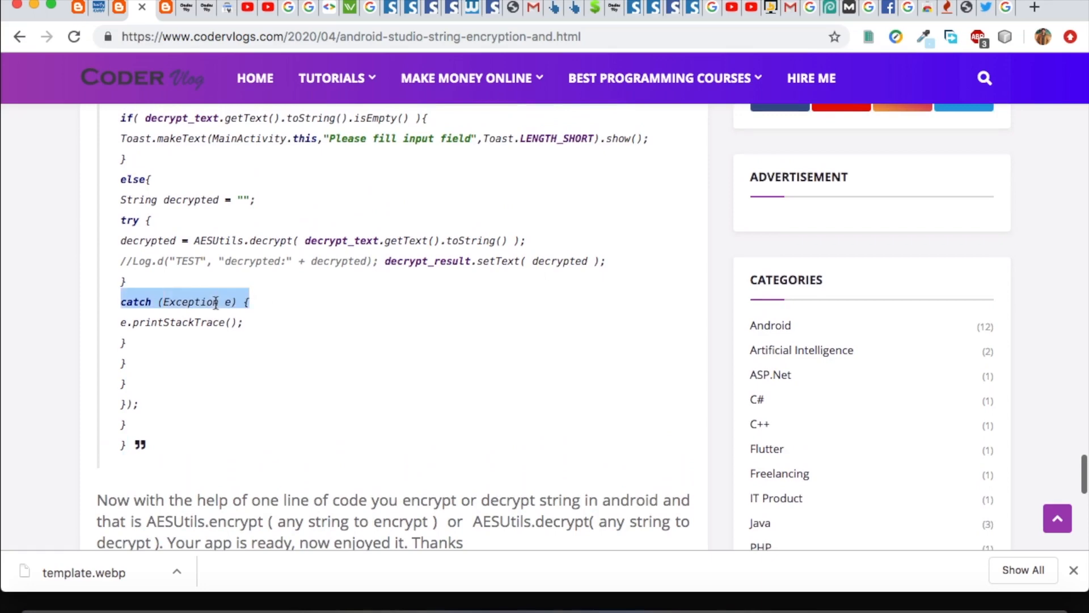
{"action": "right_click", "coordinate": [218, 301]}
{"action": "triple_click", "coordinate": [213, 261]}
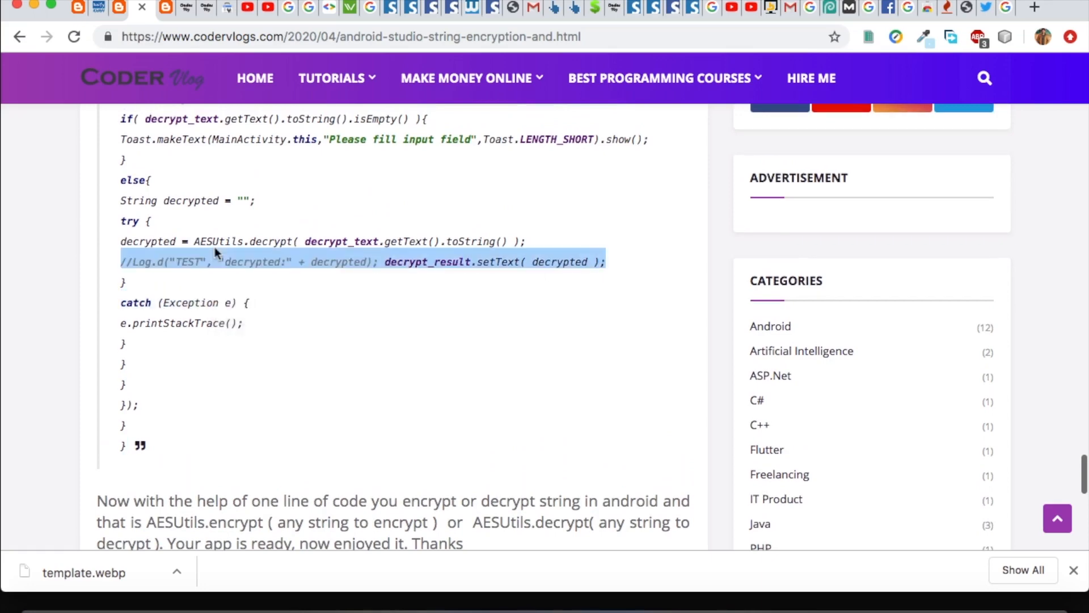
{"action": "triple_click", "coordinate": [277, 241]}
{"action": "scroll", "coordinate": [241, 243], "scroll_direction": "up", "scroll_amount": 5}
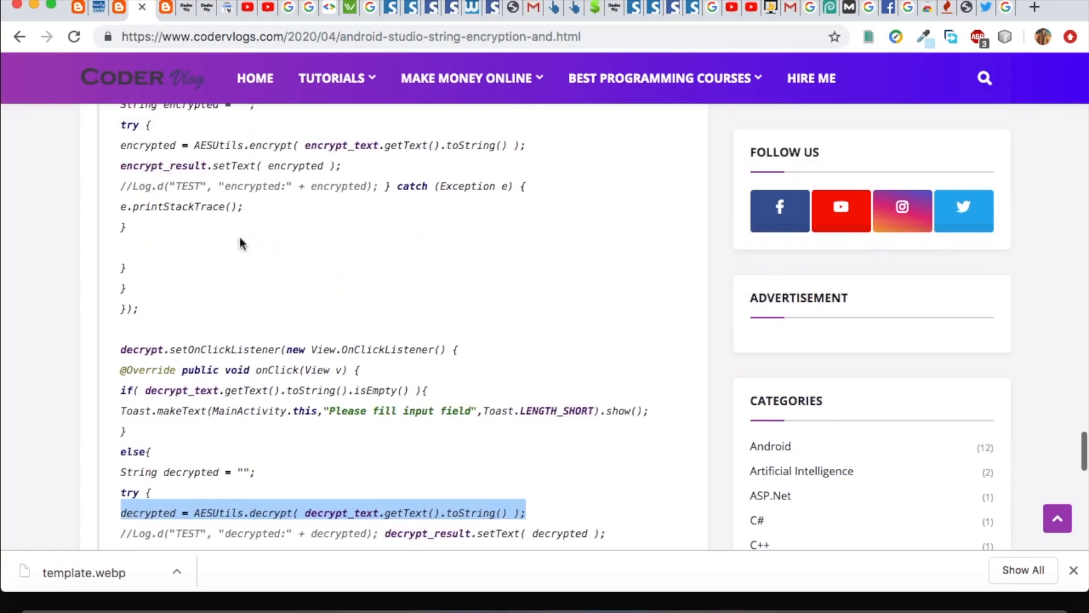
{"action": "scroll", "coordinate": [241, 244], "scroll_direction": "up", "scroll_amount": 5}
{"action": "scroll", "coordinate": [240, 244], "scroll_direction": "up", "scroll_amount": 5}
{"action": "scroll", "coordinate": [241, 244], "scroll_direction": "up", "scroll_amount": 5}
{"action": "scroll", "coordinate": [240, 244], "scroll_direction": "up", "scroll_amount": 5}
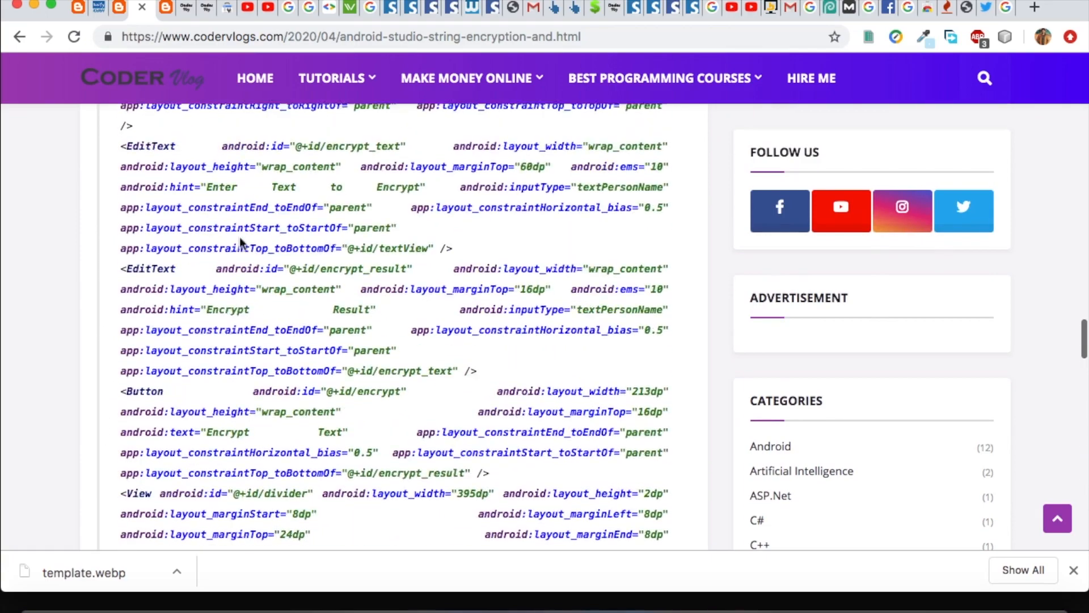